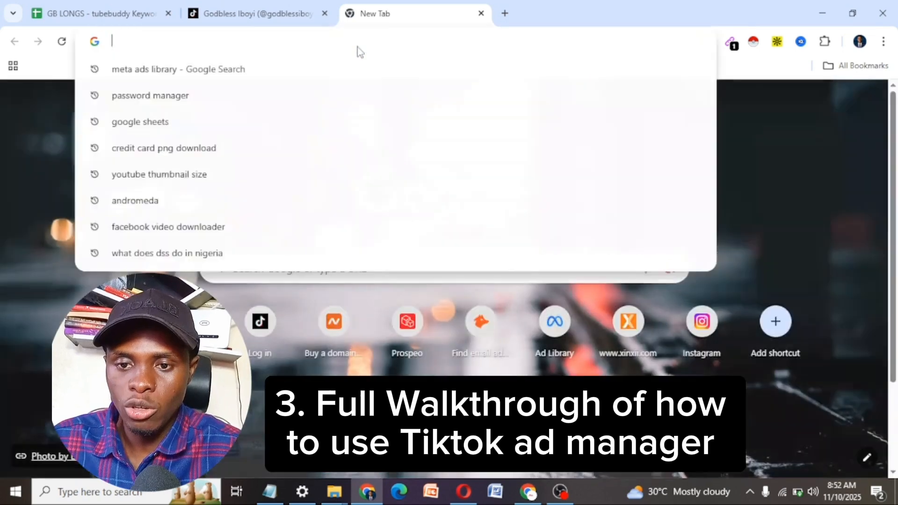
Go to ads.tiktok.com in the new browser tab.
text(ads)
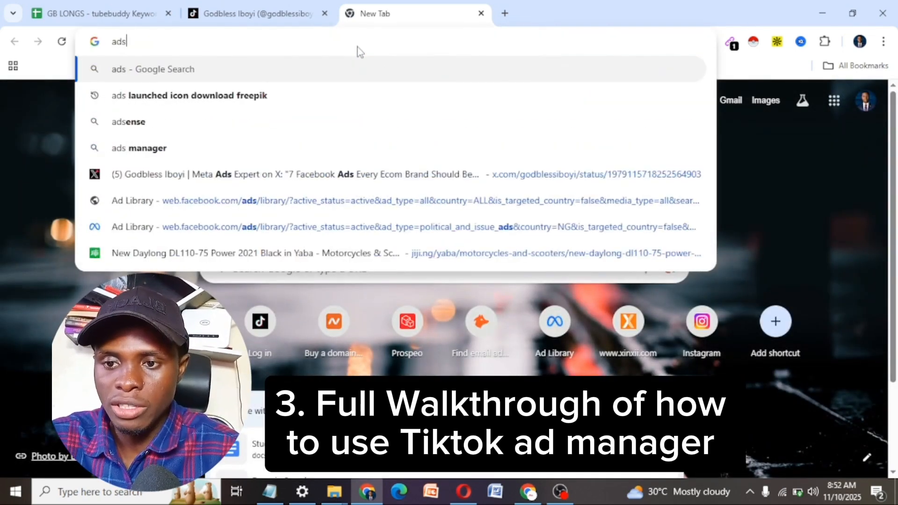
text(.t)
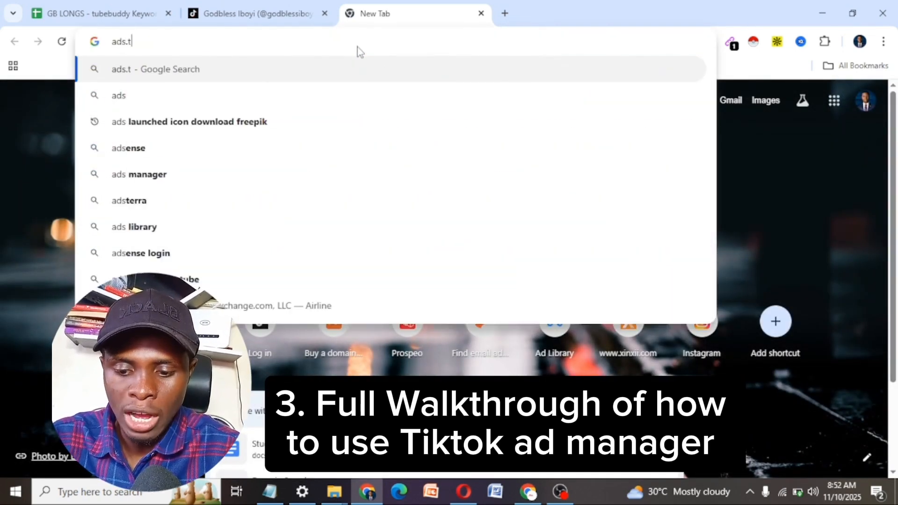
text(iktok.com)
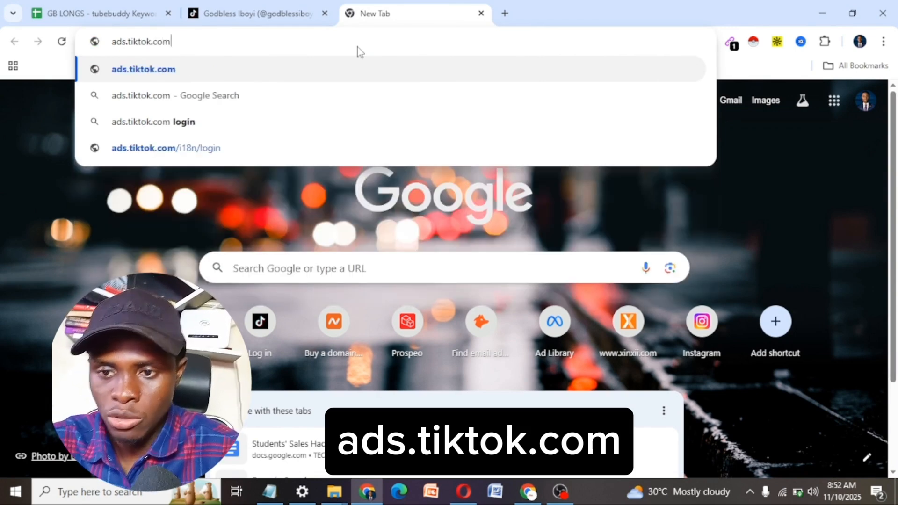
key(Return)
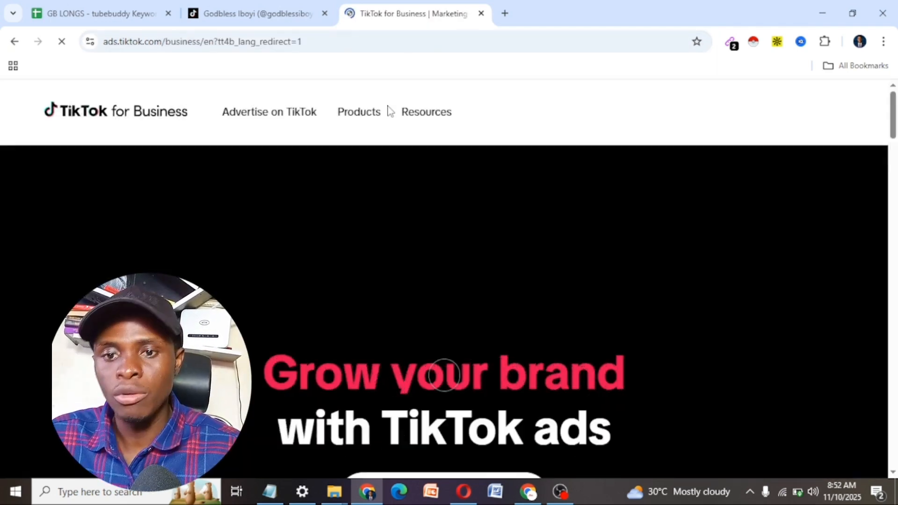
Return to the TikTok for Business page after a look at the TikTok profile and open its account creation form.
click(259, 17)
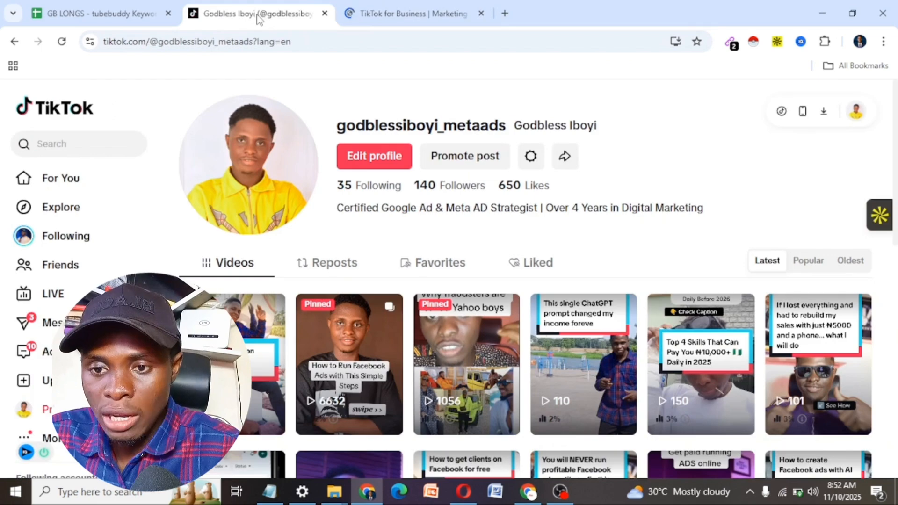
click(401, 15)
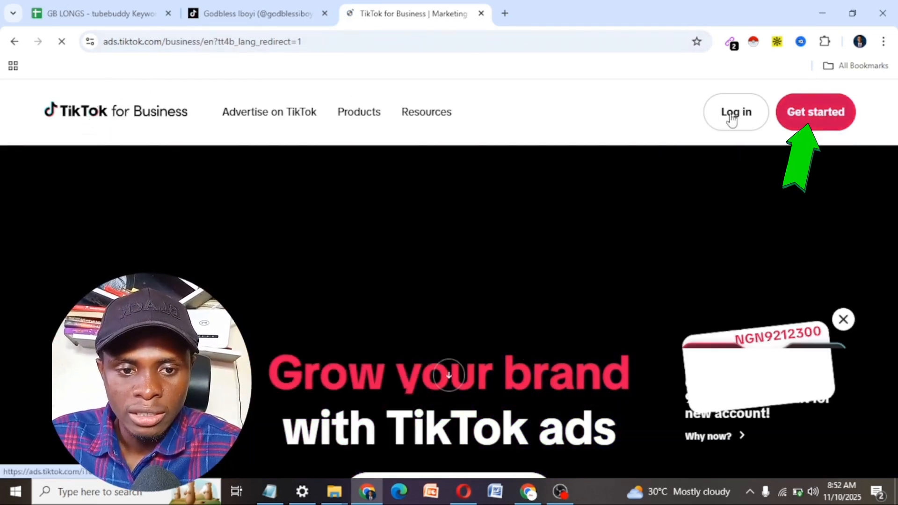
click(820, 113)
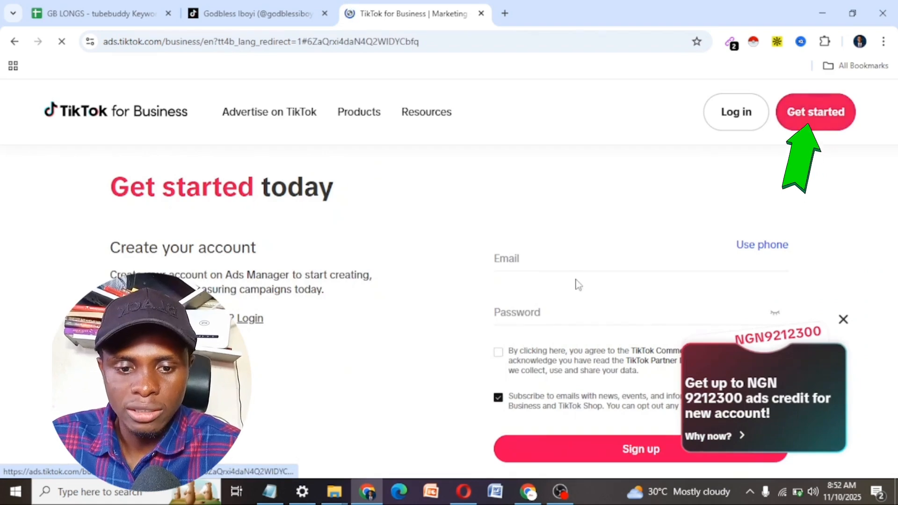
scroll(818, 329, down, 5)
scroll(818, 329, up, 5)
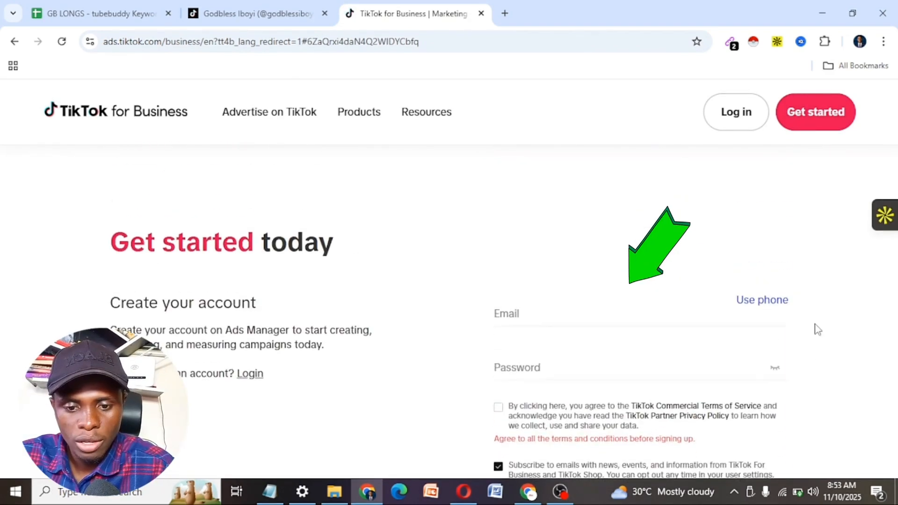
Fill in the account email and password on the sign-up form and agree to the TikTok Commercial Terms of Service.
click(567, 314)
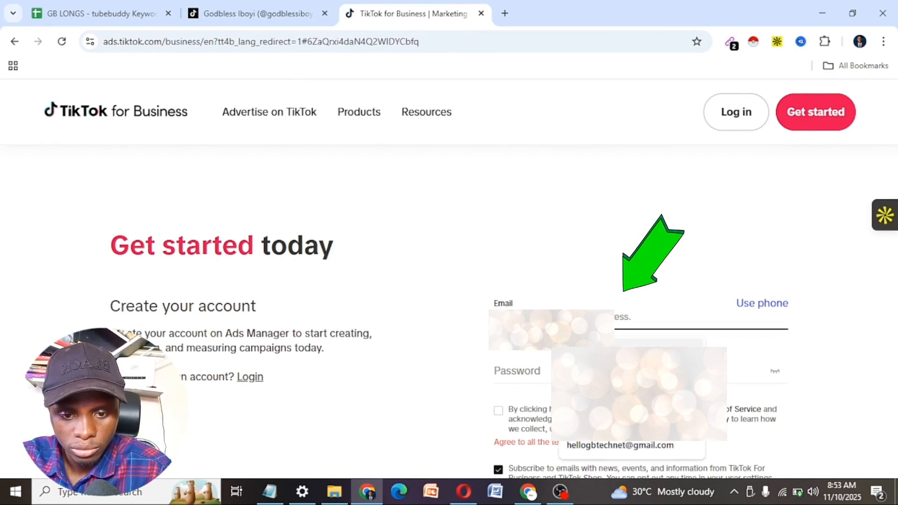
click(620, 445)
click(530, 375)
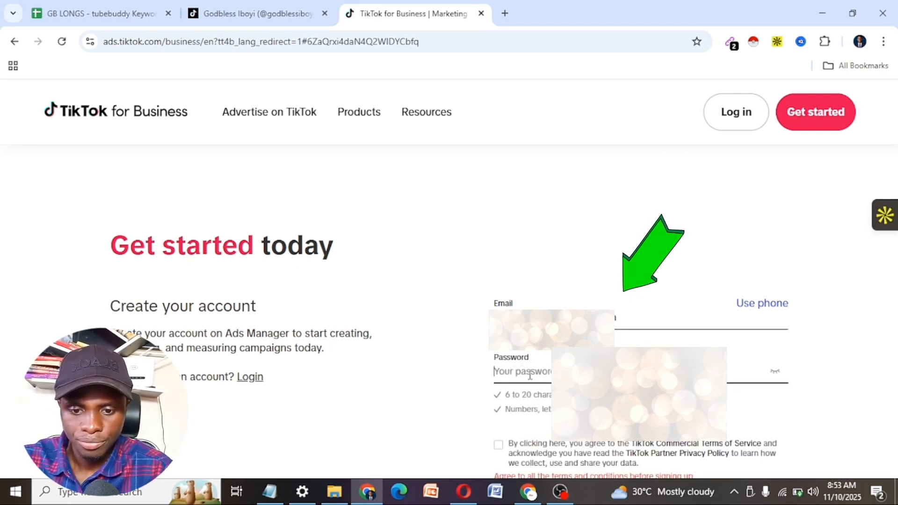
key(shift+Tab)
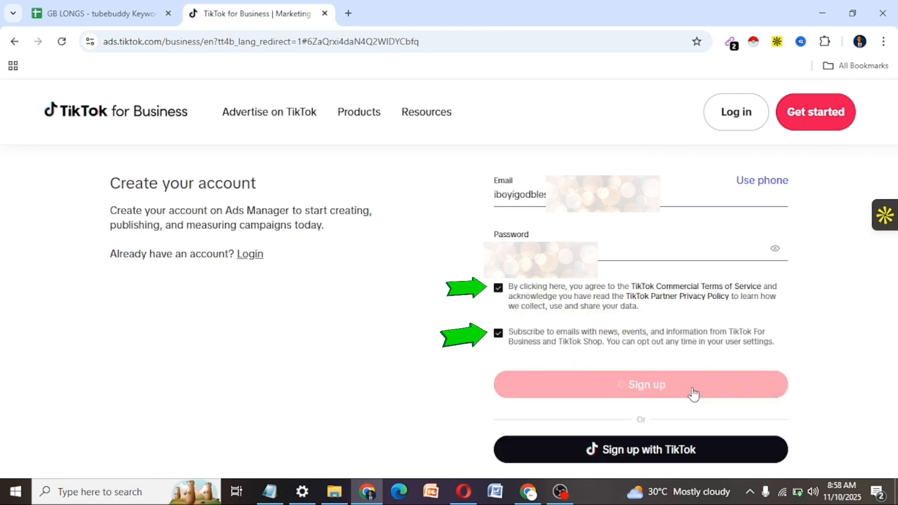
Submit the sign-up form and solve the same-shape puzzle by choosing the two letter C objects.
click(693, 386)
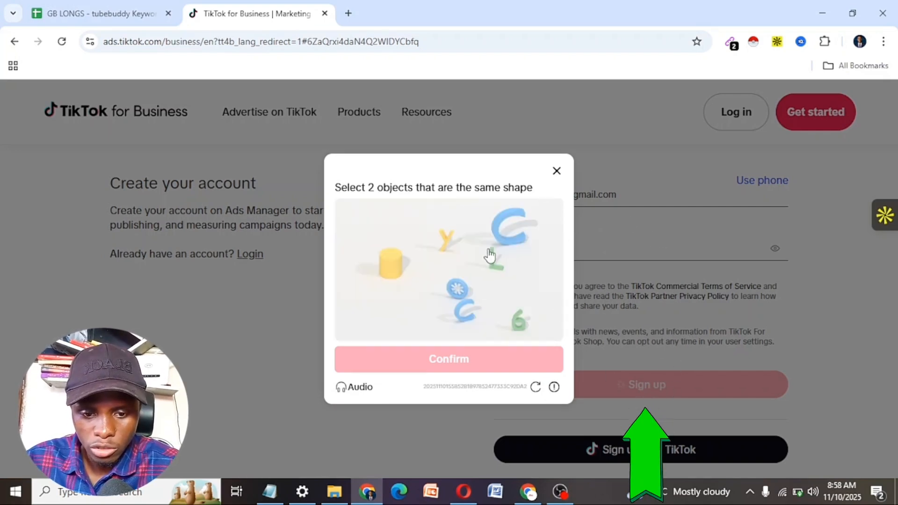
click(504, 225)
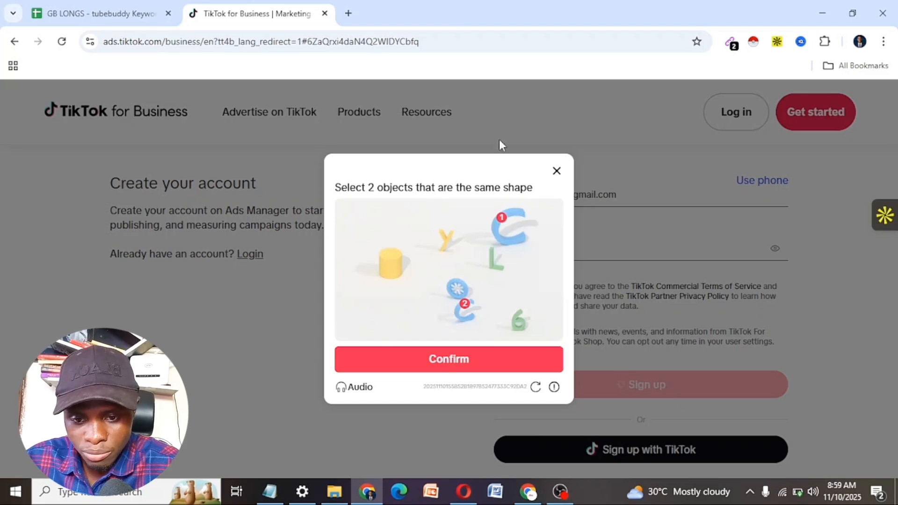
click(442, 364)
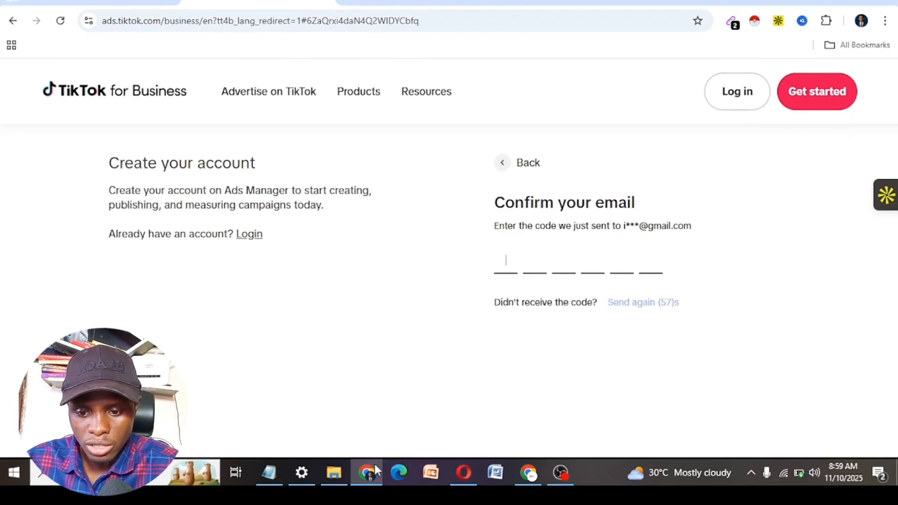
Open Gmail in a new tab and open the TikTok for Business verification email.
click(359, 2)
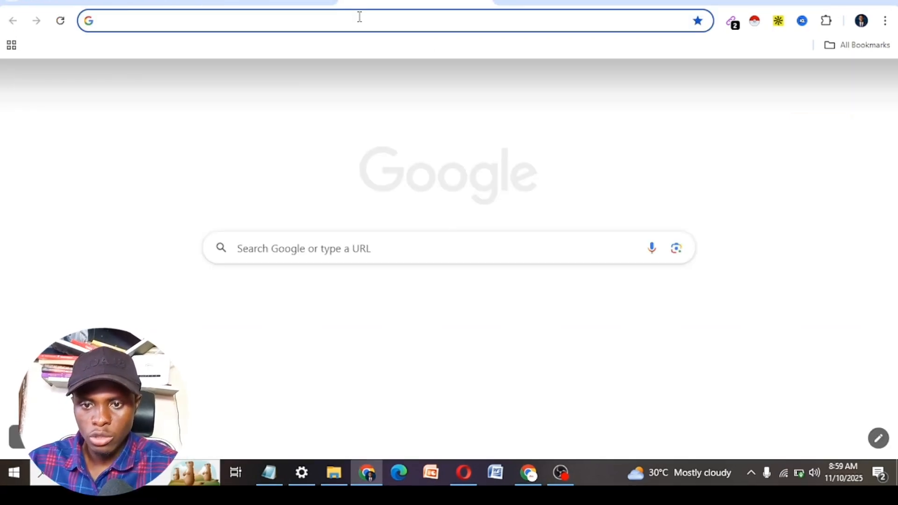
click(359, 16)
text(mai)
key(Return)
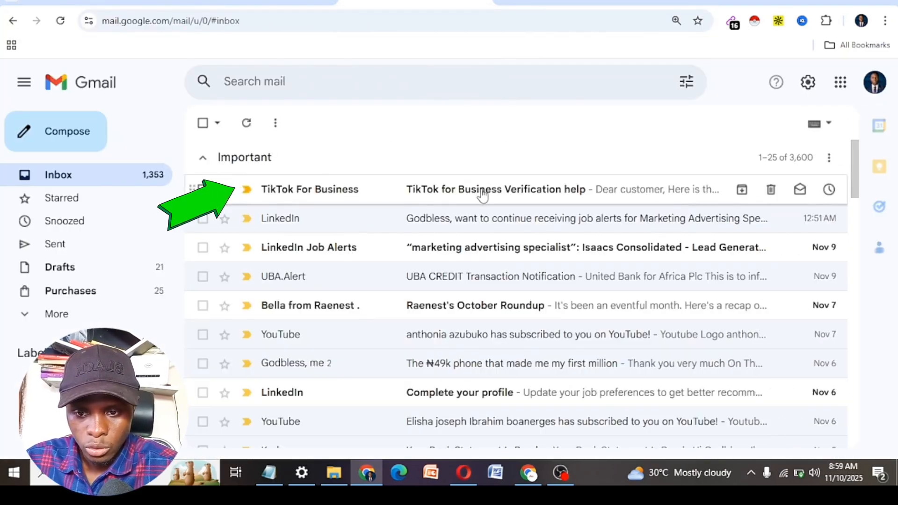
click(481, 191)
Copy the verification code from the email and paste it into the Confirm your email form.
drag(427, 386, 318, 386)
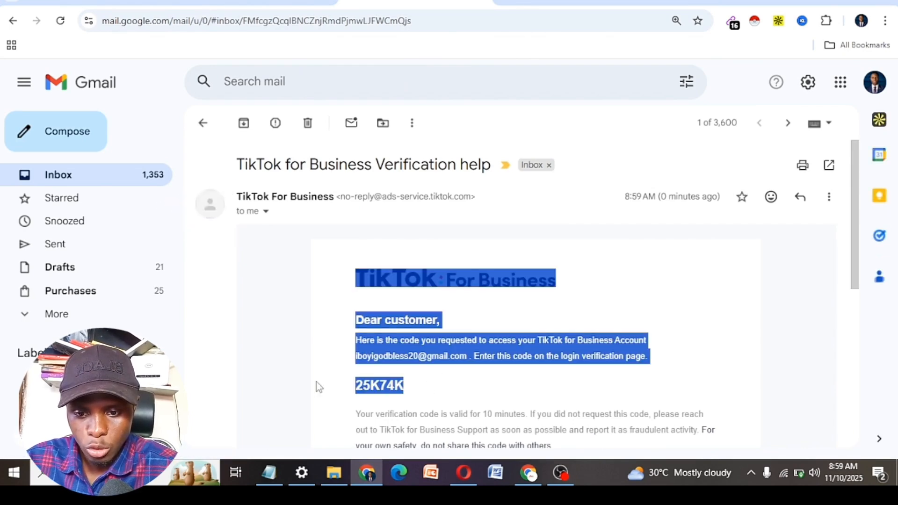
click(428, 392)
drag(428, 392, 358, 389)
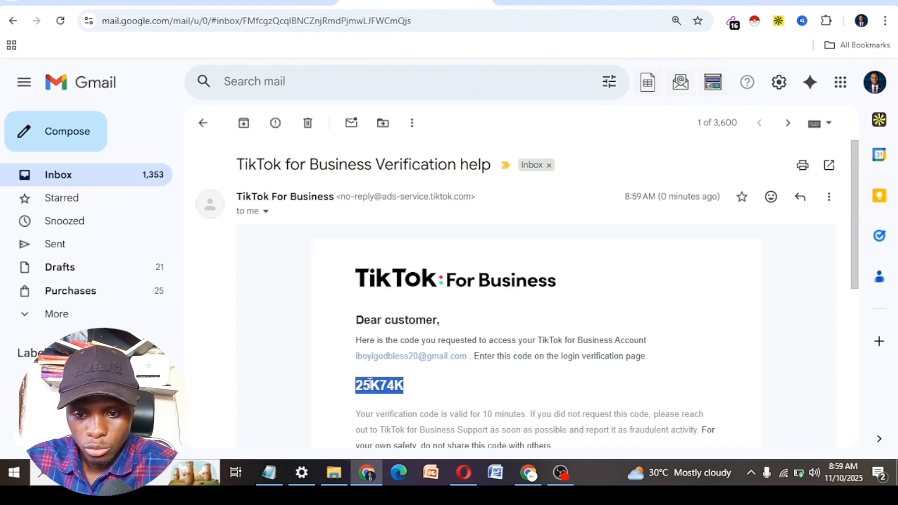
right_click(370, 384)
click(403, 264)
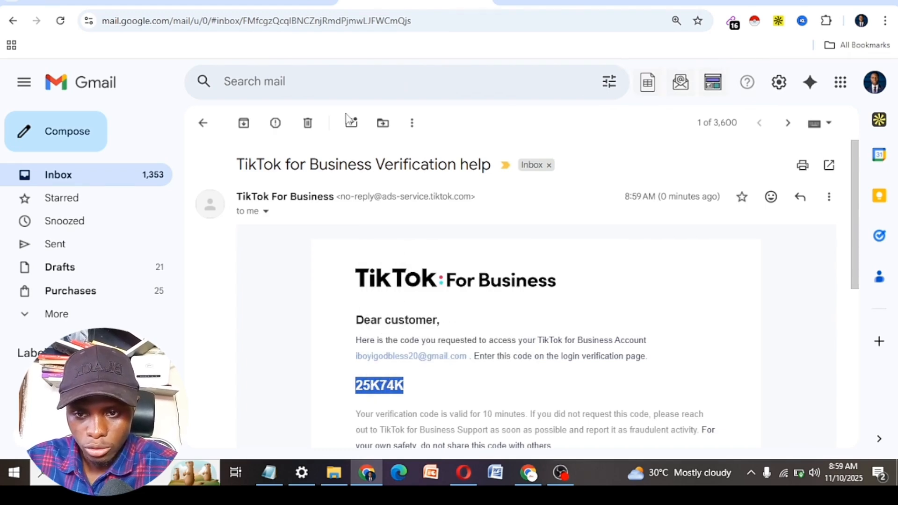
key(ctrl+shift+Tab)
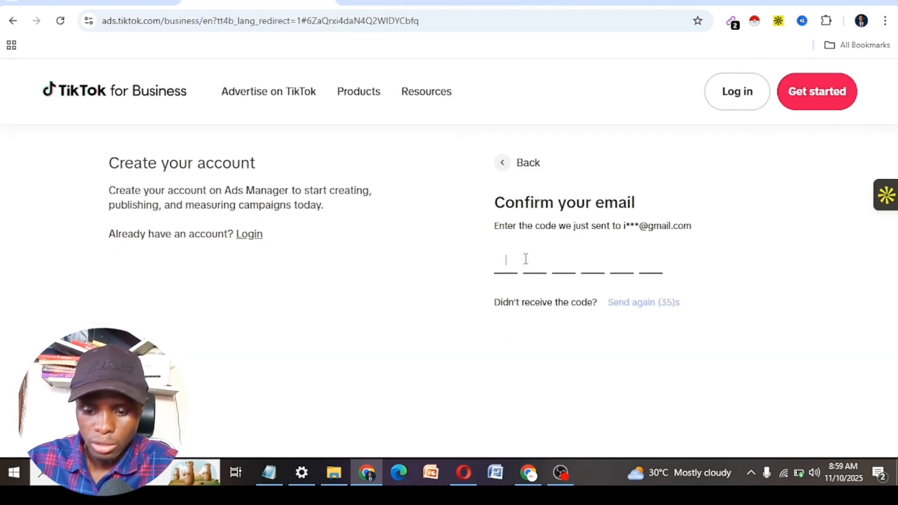
key(ctrl+v)
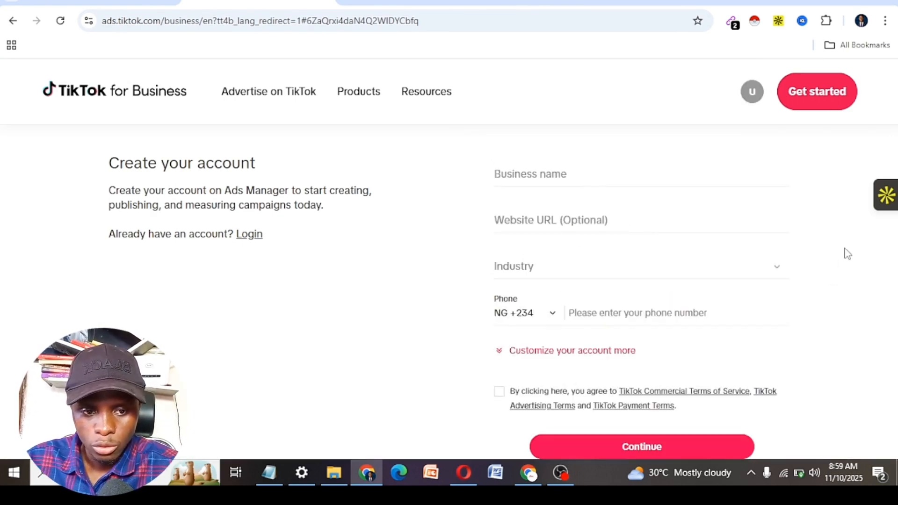
Enter Godbless Agency as the business name and leave the optional website URL blank.
click(539, 241)
text(Godbless Agency)
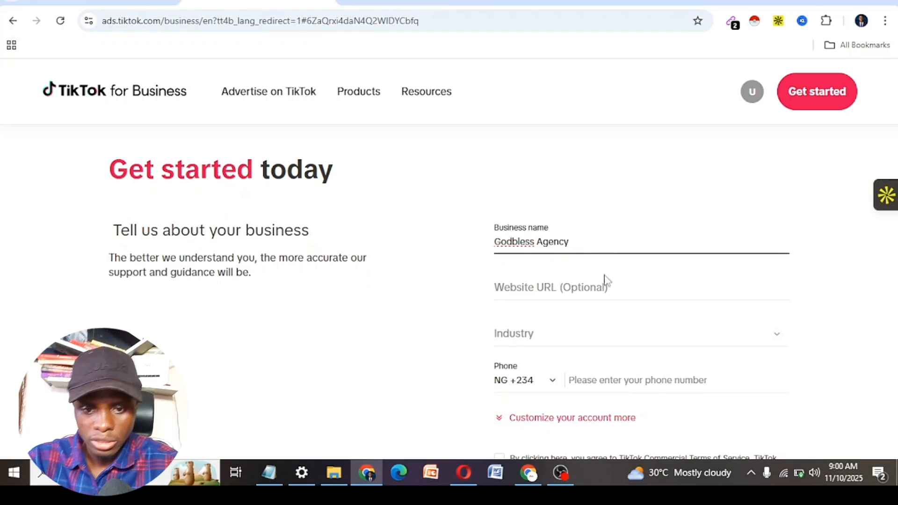
click(585, 286)
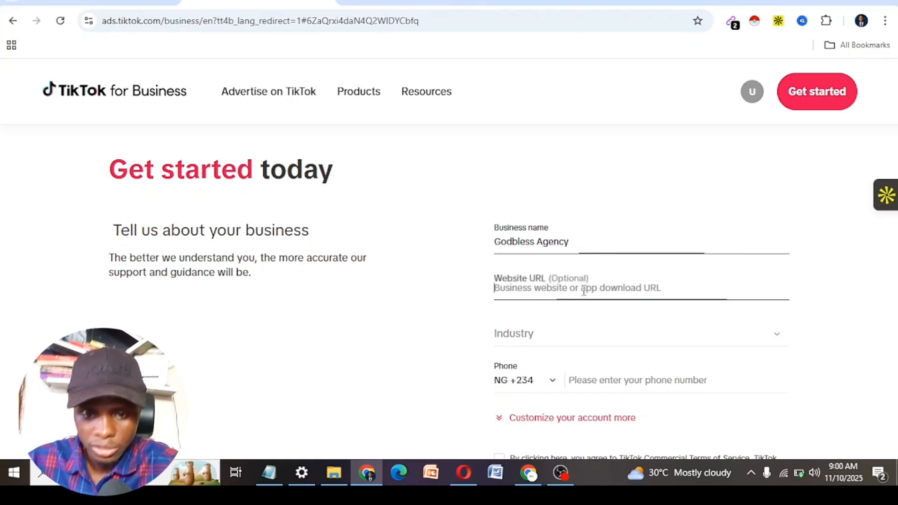
click(457, 323)
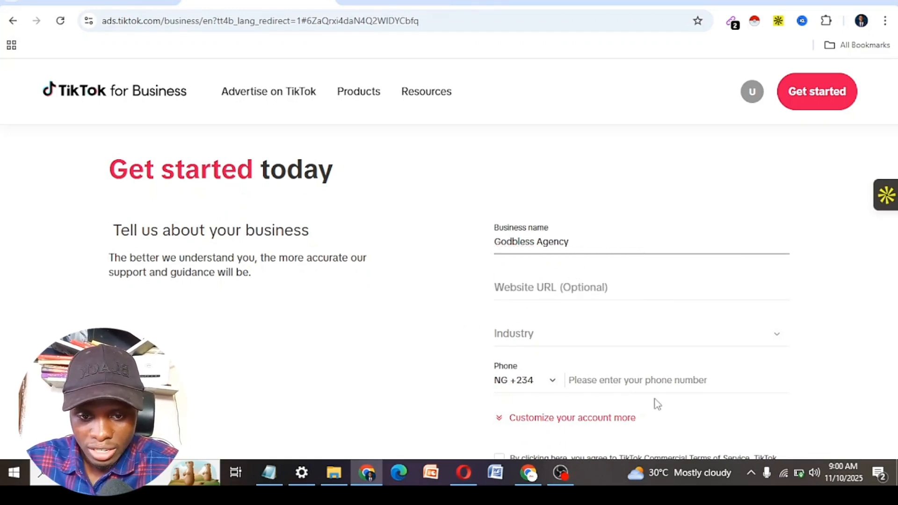
Set the business industry to Other in the Education & Training category.
scroll(657, 403, down, 2)
click(579, 244)
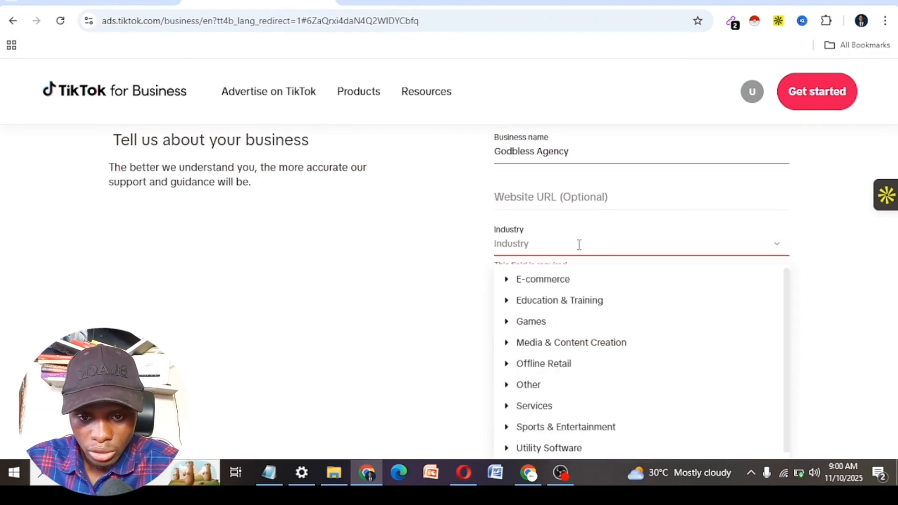
click(552, 288)
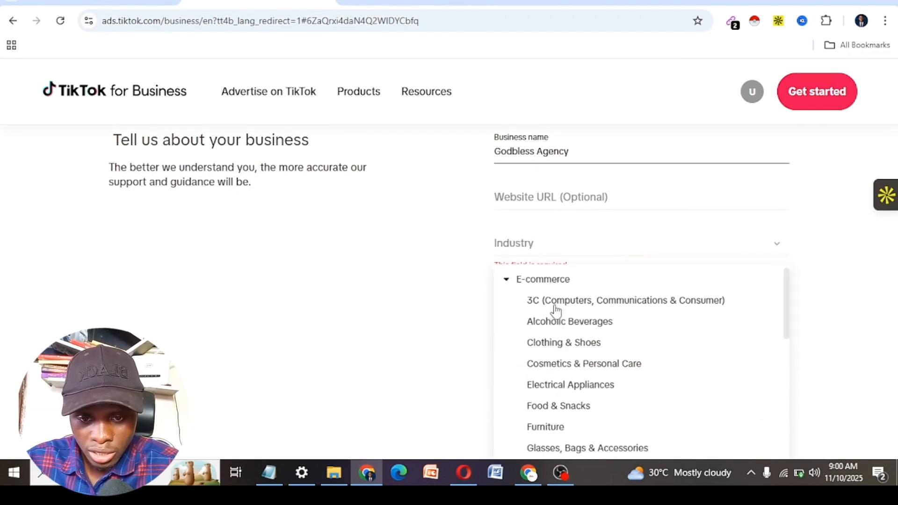
click(585, 405)
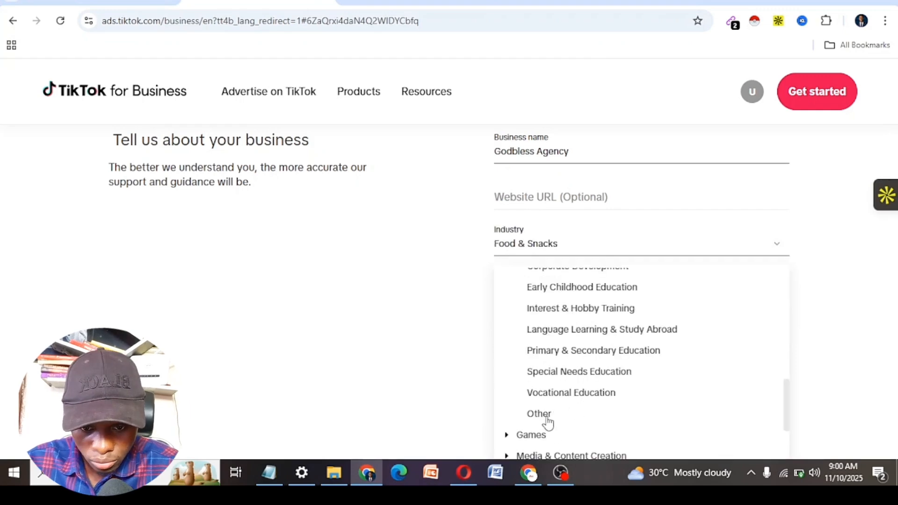
click(540, 414)
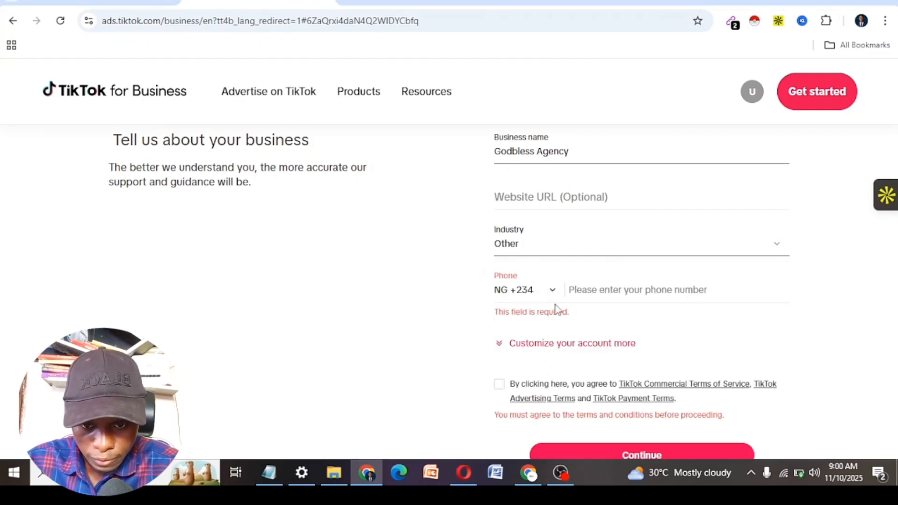
Enter the business phone number under the NG +234 country code.
click(617, 283)
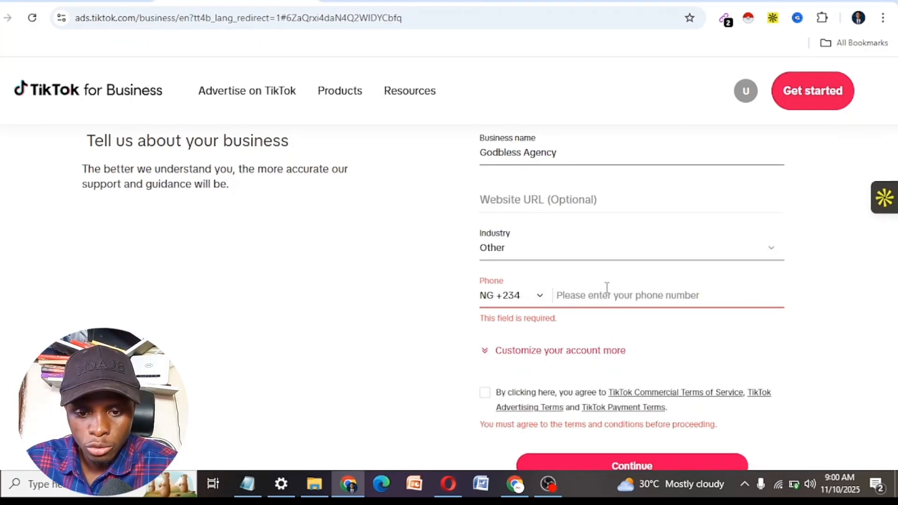
text(0901)
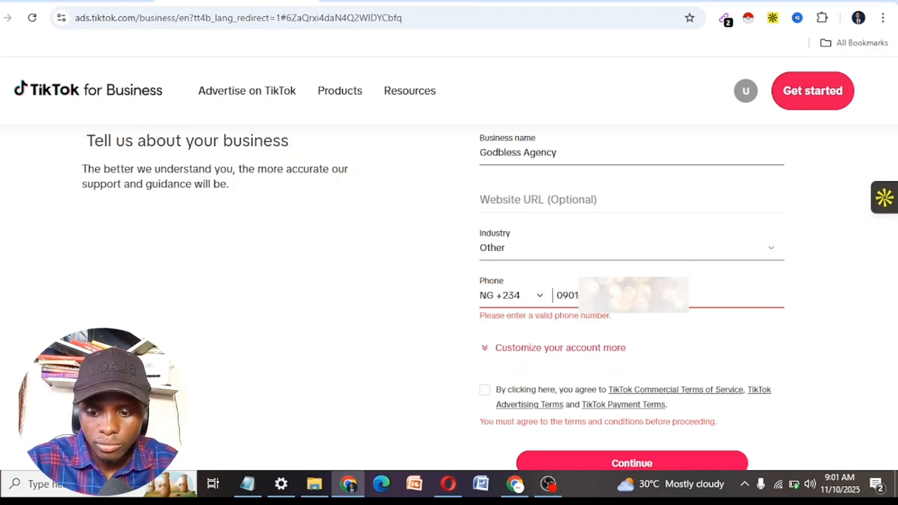
text(*)
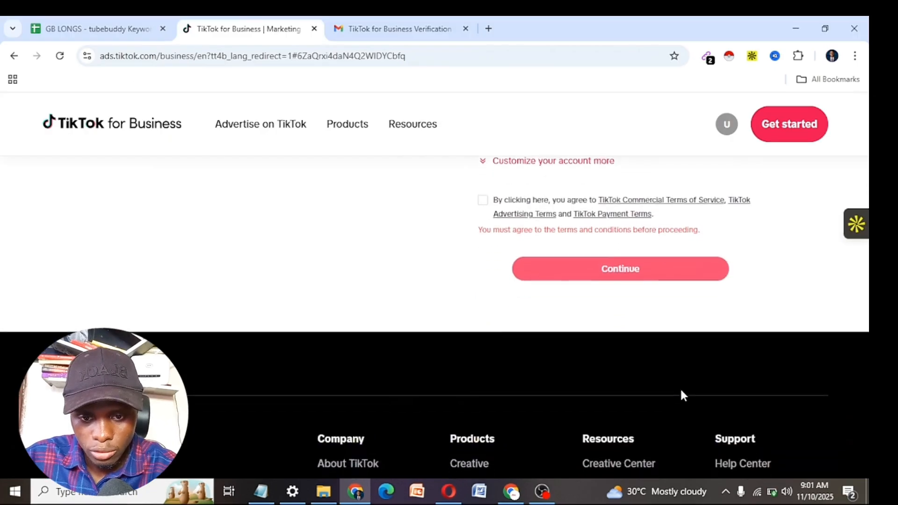
Agree to the TikTok commercial, advertising and payment terms, submit the business details, and skip the new menu introduction.
scroll(681, 391, up, 1)
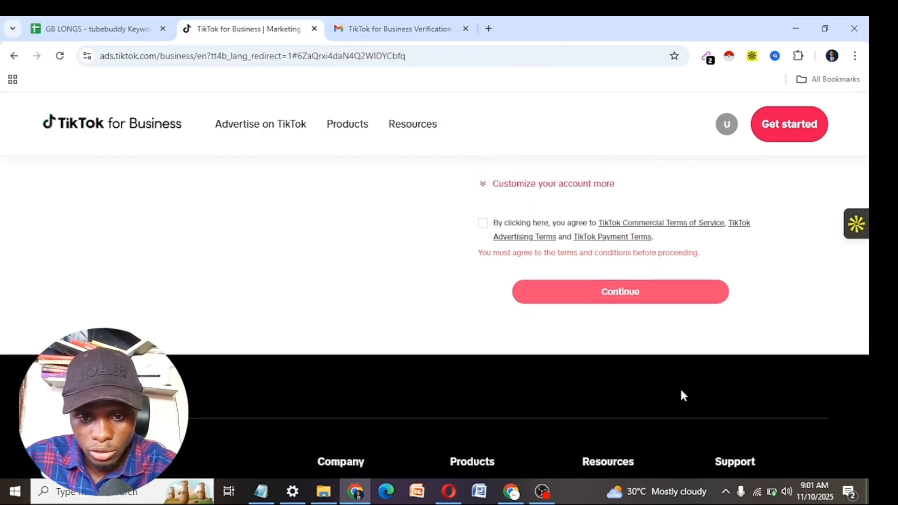
click(483, 260)
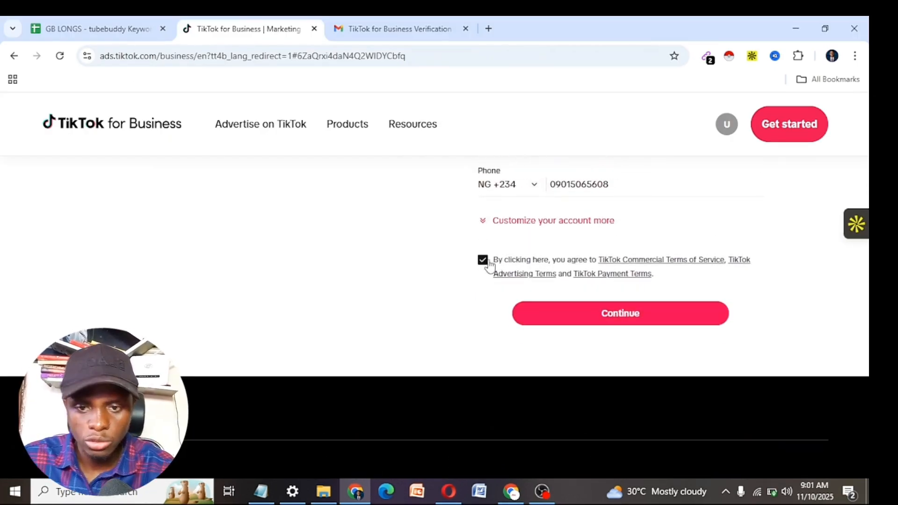
click(611, 322)
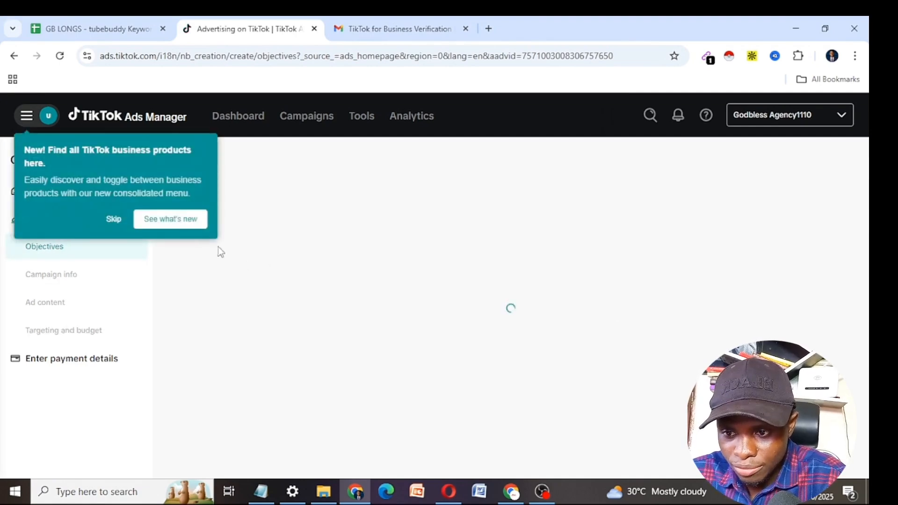
click(115, 220)
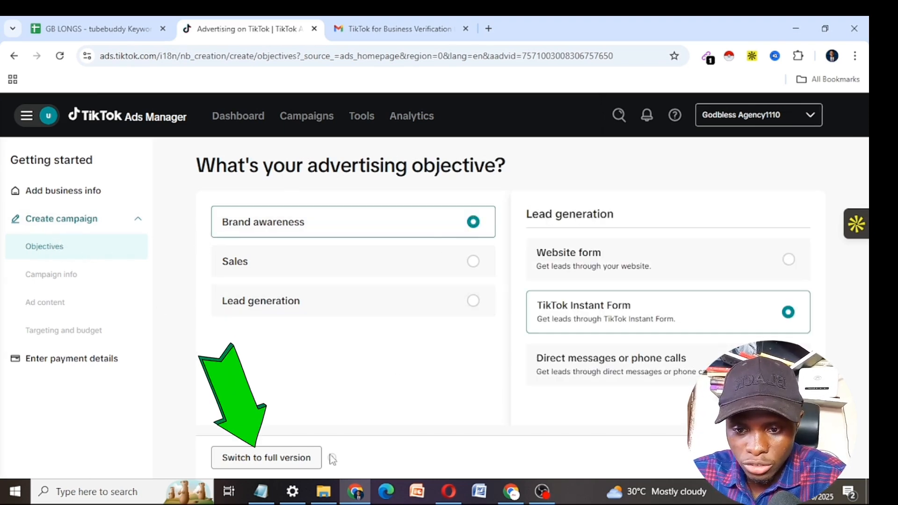
Dismiss the Smart+ introduction and switch campaign creation to the full version of Ads Manager.
click(247, 464)
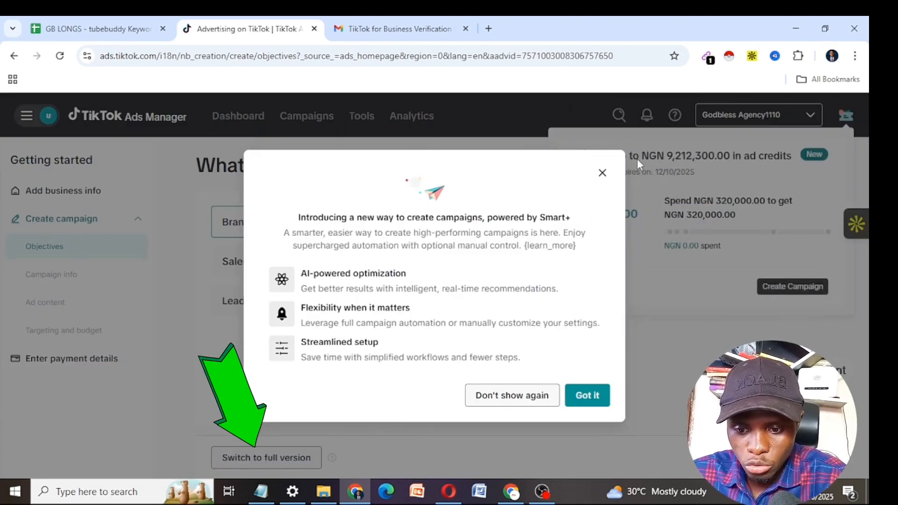
click(602, 173)
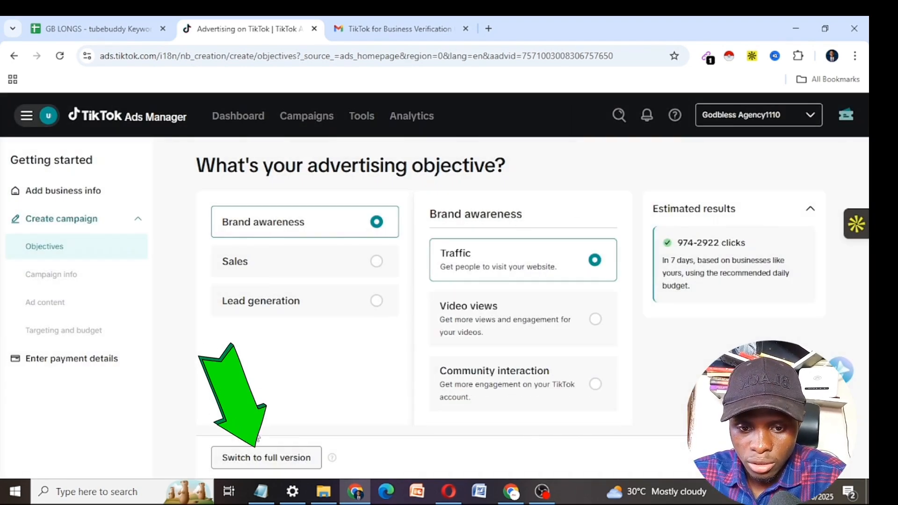
click(269, 459)
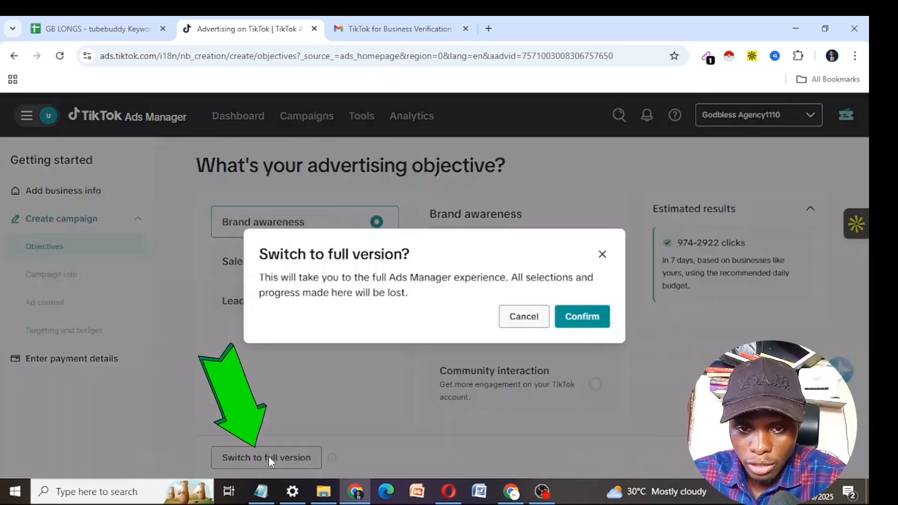
click(584, 317)
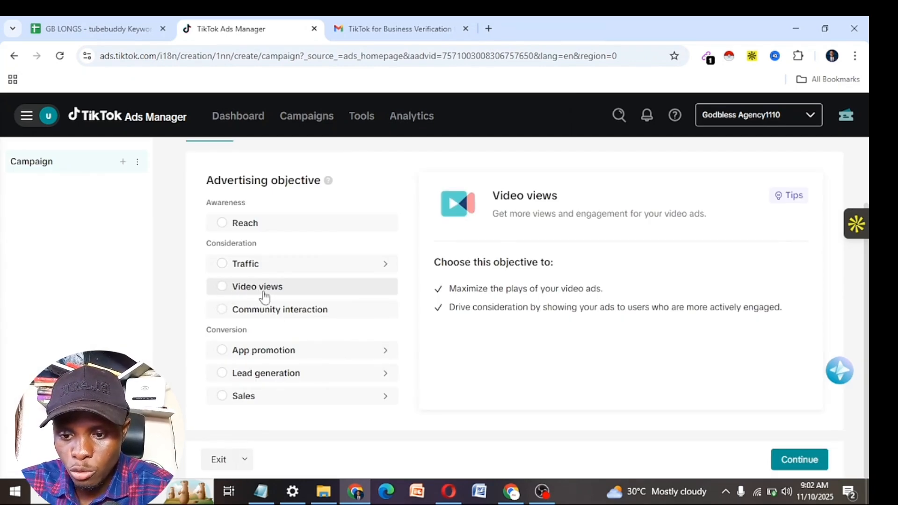
Set the advertising objective to Sales with Website as the sales destination.
click(225, 288)
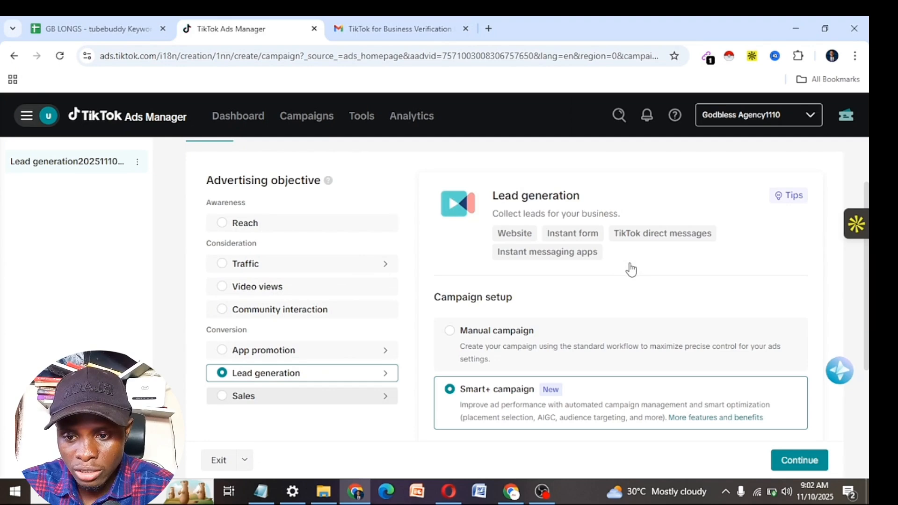
scroll(332, 306, down, 2)
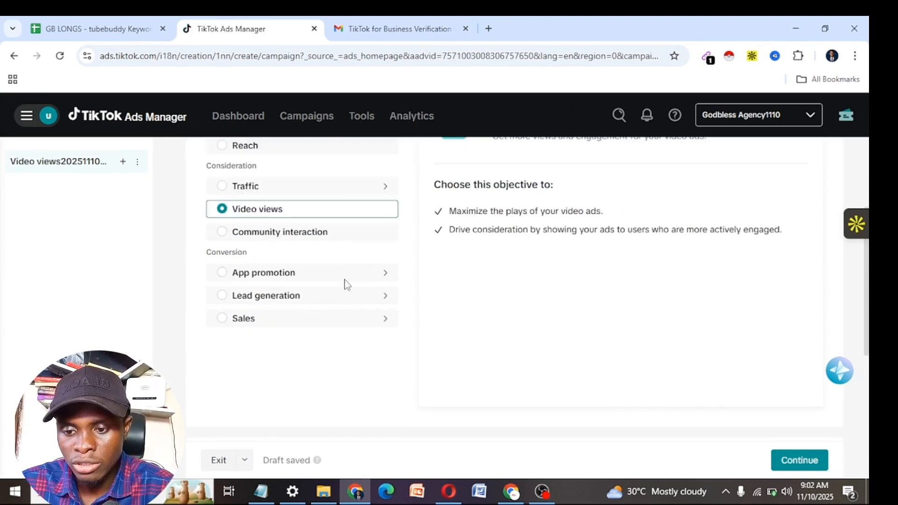
click(223, 321)
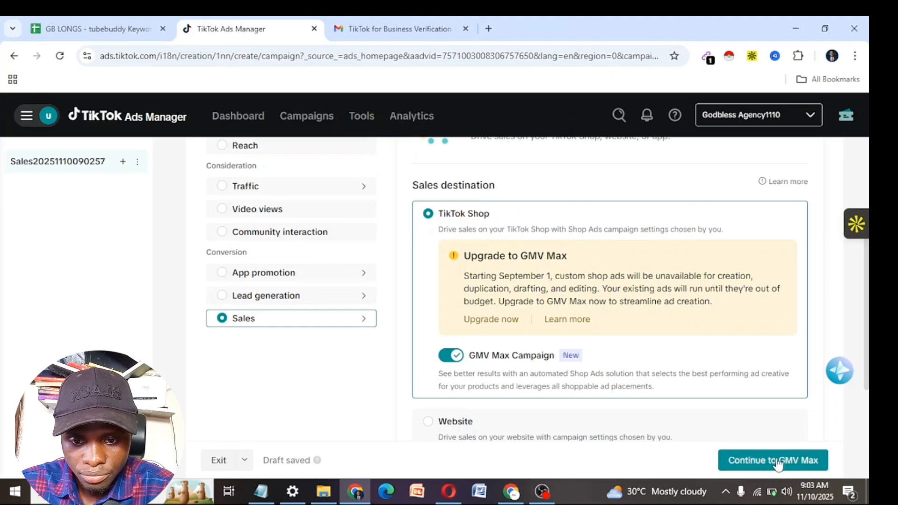
scroll(751, 453, down, 2)
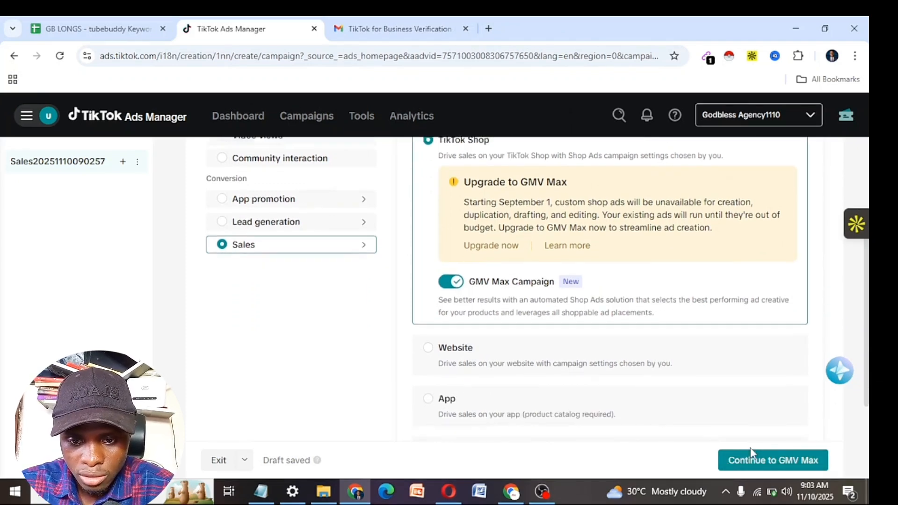
scroll(750, 453, down, 1)
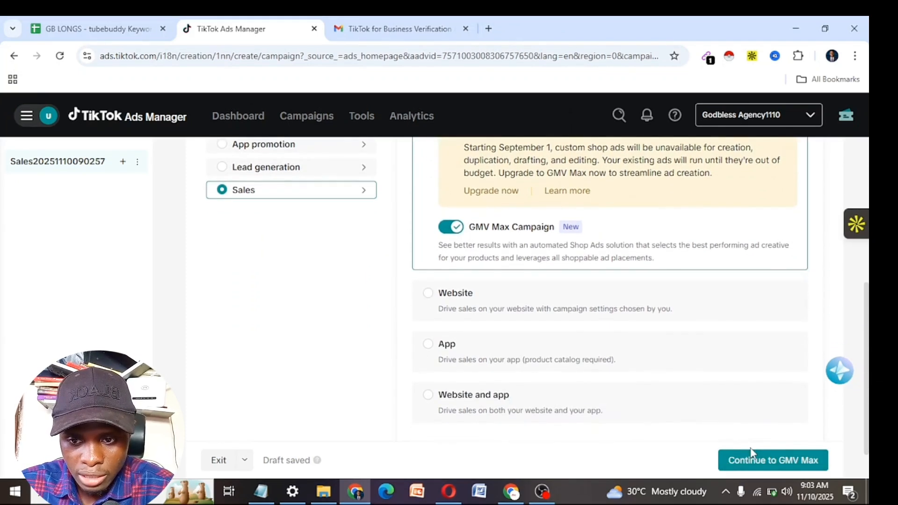
click(431, 296)
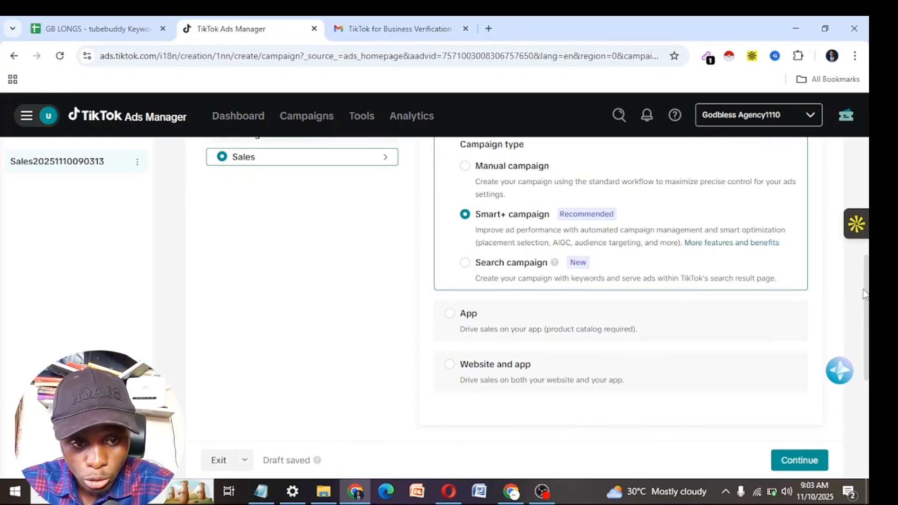
Review the website sales campaign types, keep Smart+ campaign and continue to the ad group settings.
drag(865, 293, 866, 236)
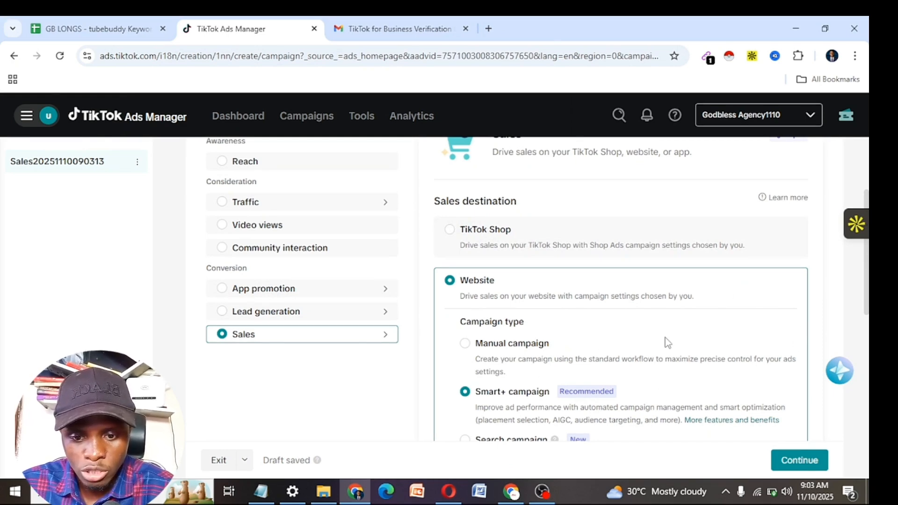
scroll(497, 388, down, 1)
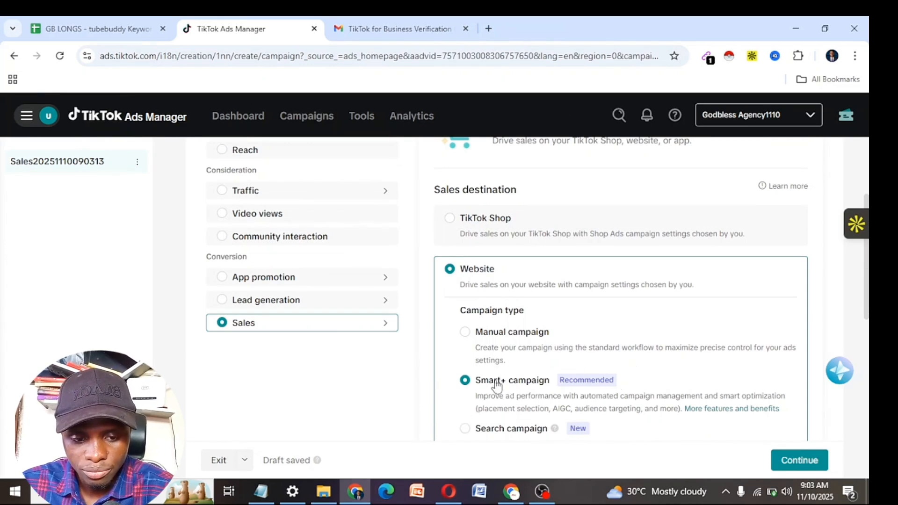
click(795, 461)
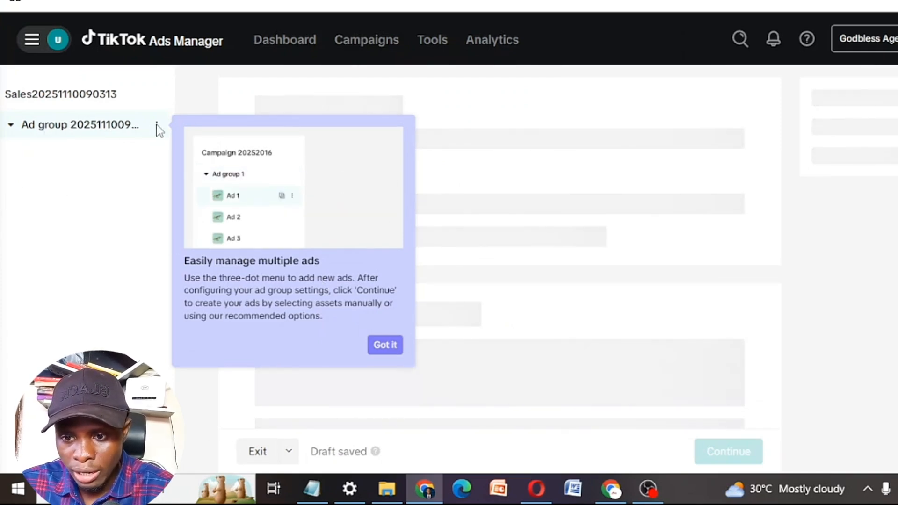
click(157, 127)
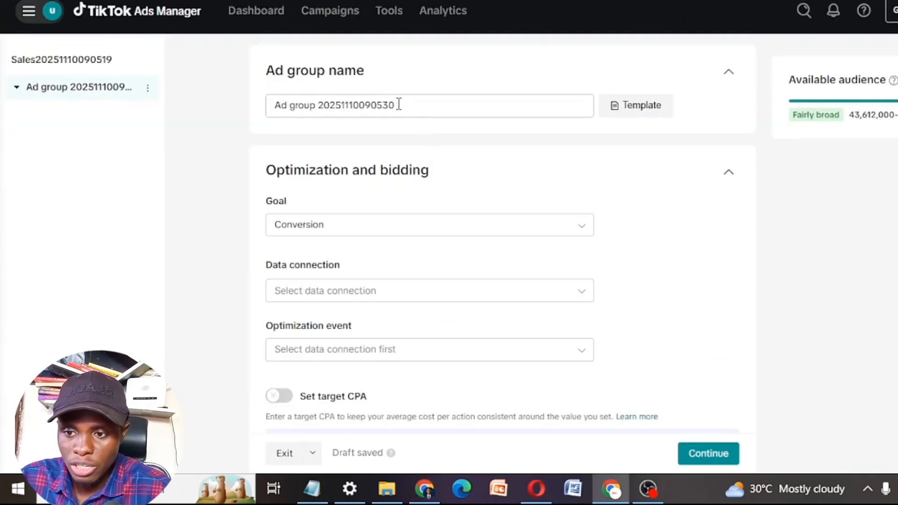
Rename the ad group as Tutorial.
drag(399, 103, 204, 103)
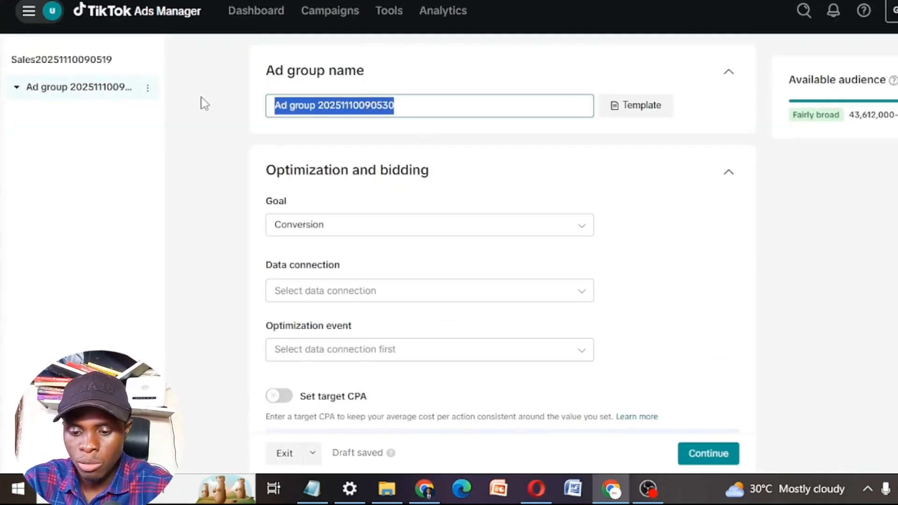
text(TUr)
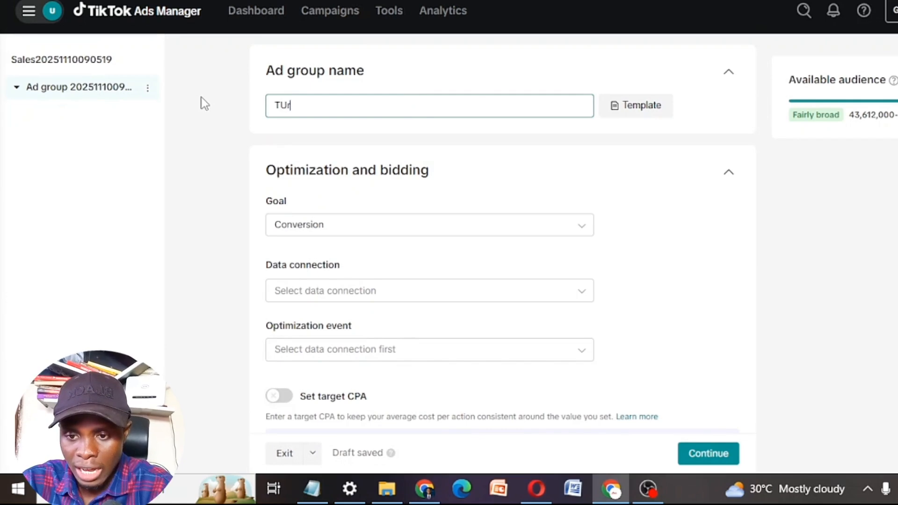
key(BackSpace)
key(BackSpace)
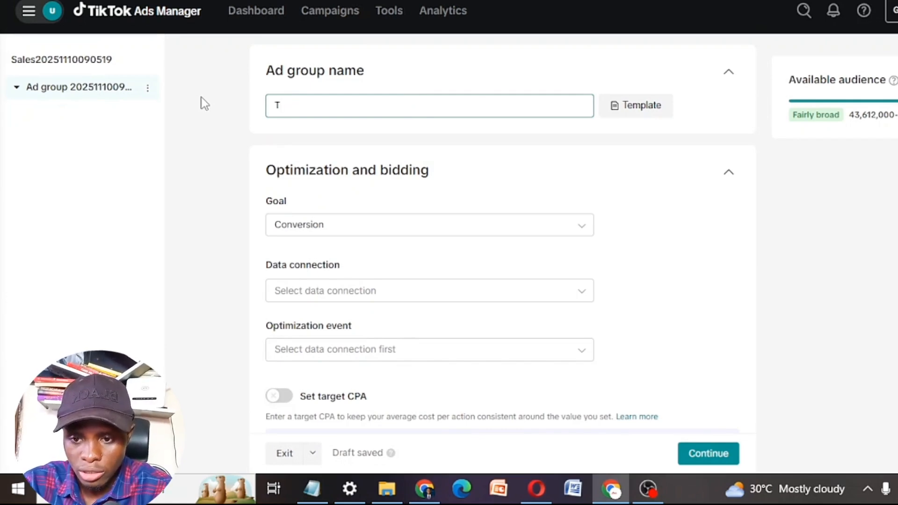
text(rial)
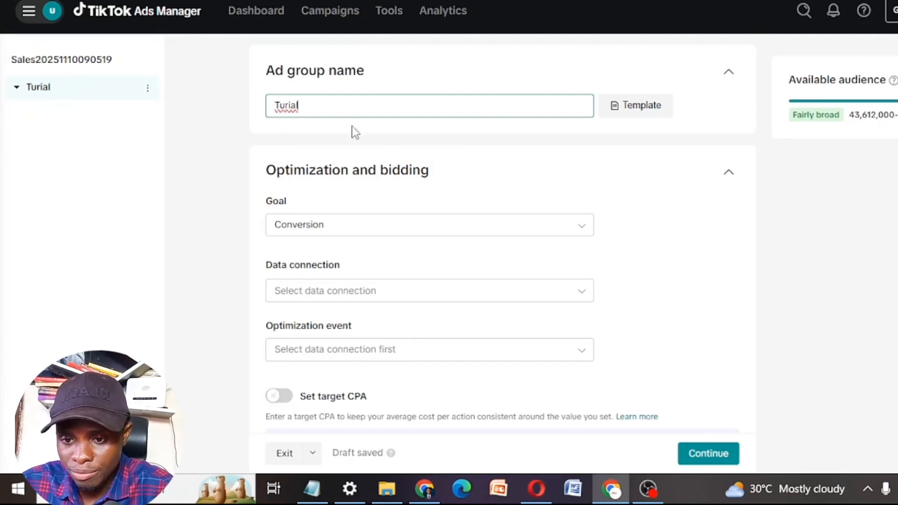
key(BackSpace)
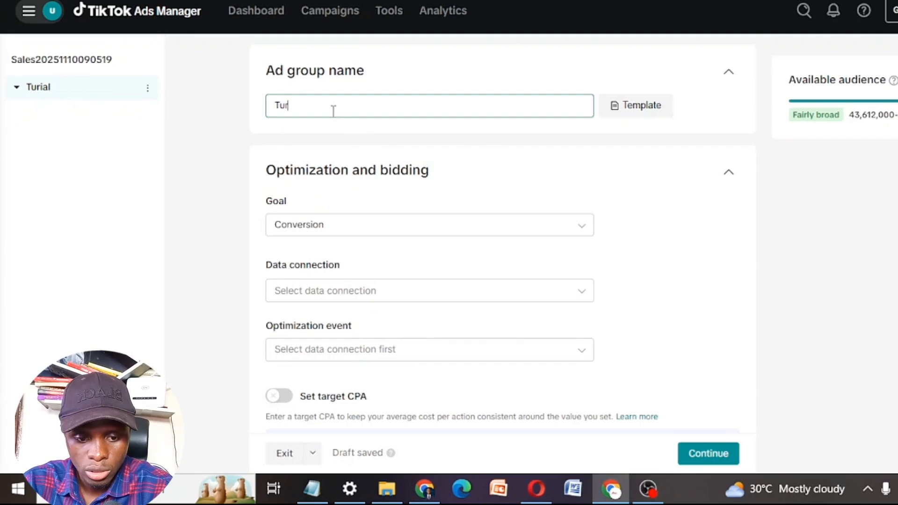
text(ia)
text(to)
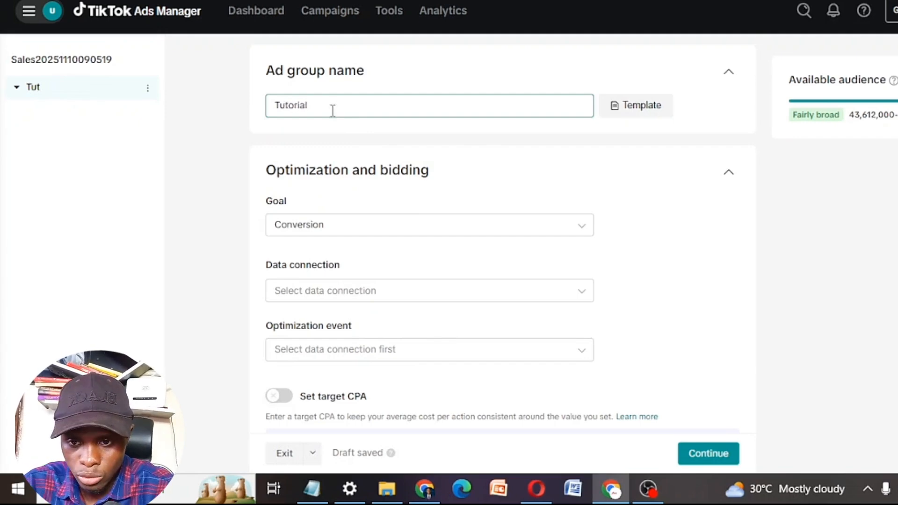
Set the ad group's optimization goal to Conversion, data connection to Tutorial pixel and optimization event to Purchase.
click(351, 230)
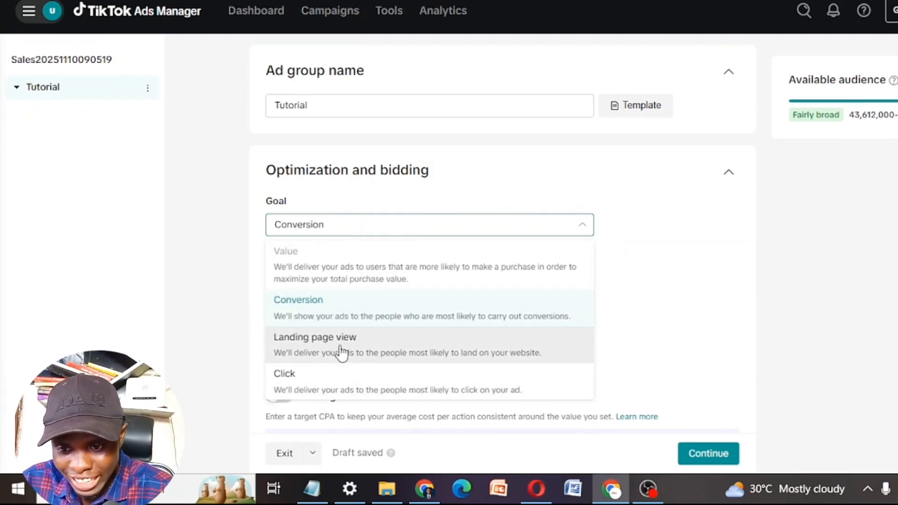
click(351, 317)
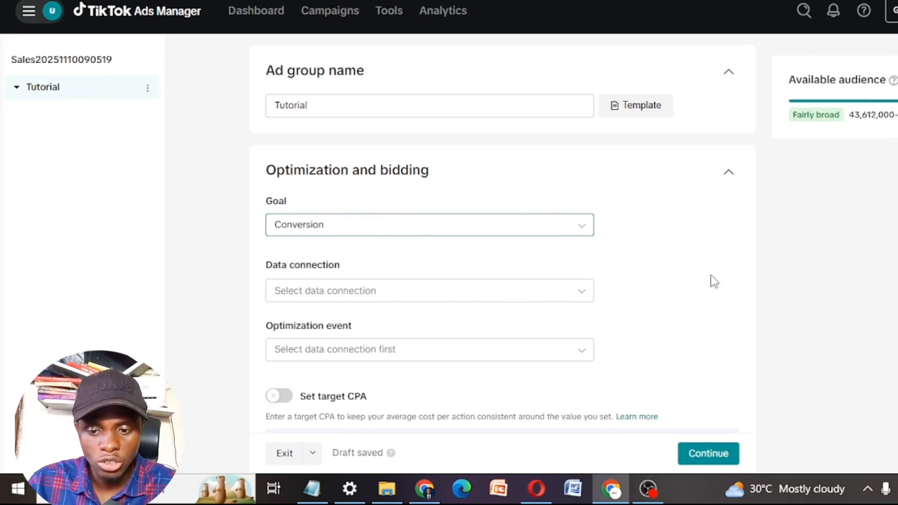
click(497, 295)
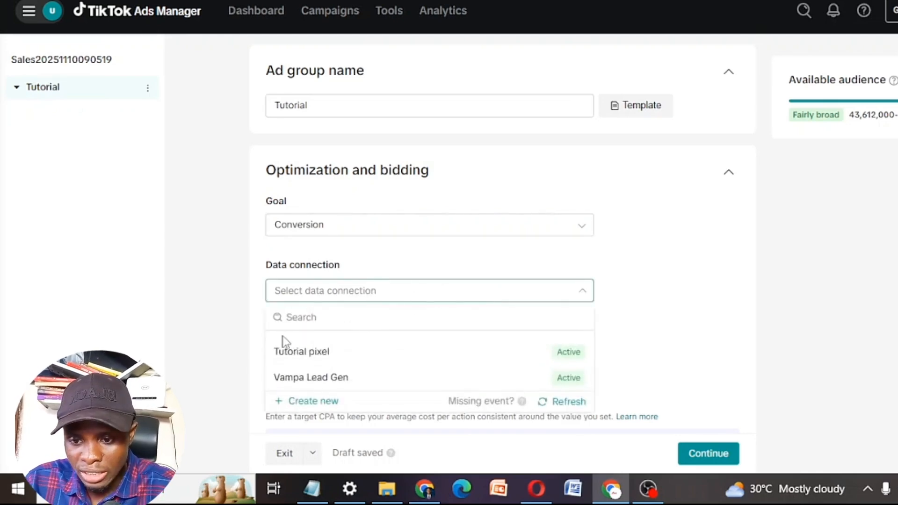
click(320, 360)
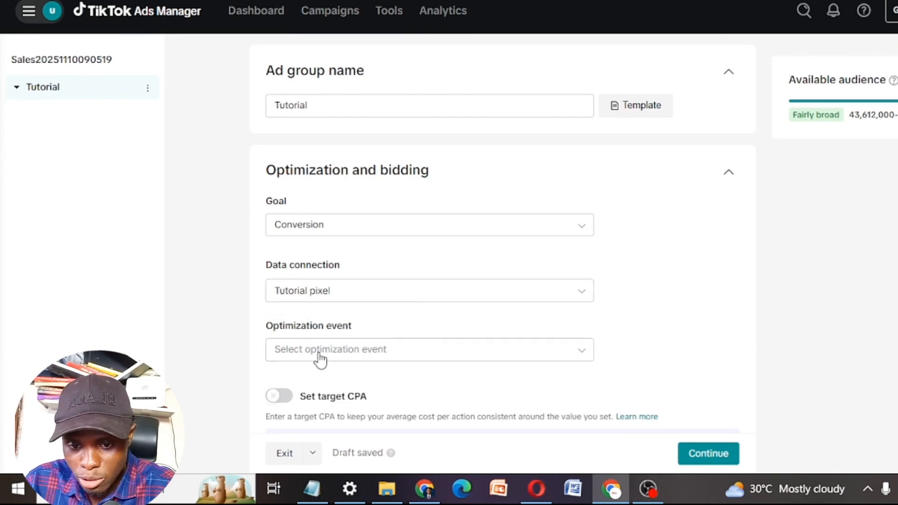
scroll(503, 236, down, 1)
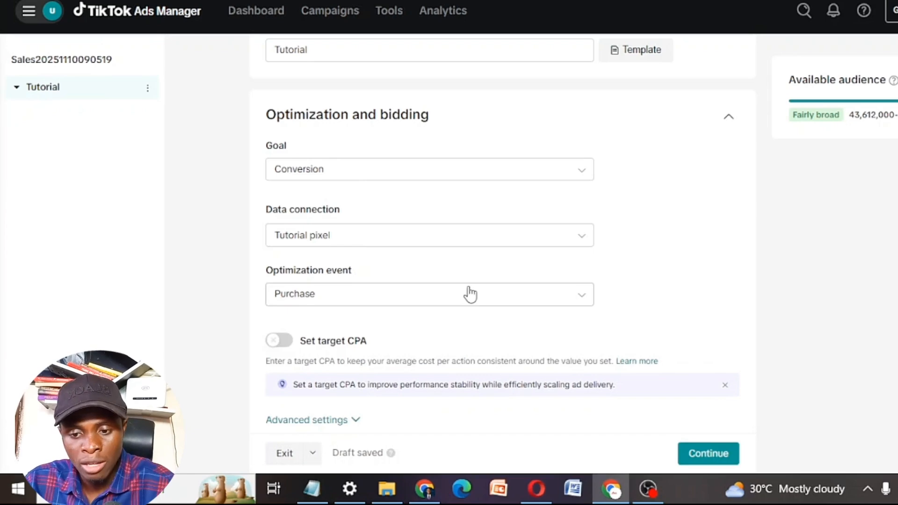
View the systeme.io homepage in a new browser tab and return to the ad group settings.
key(ctrl+t)
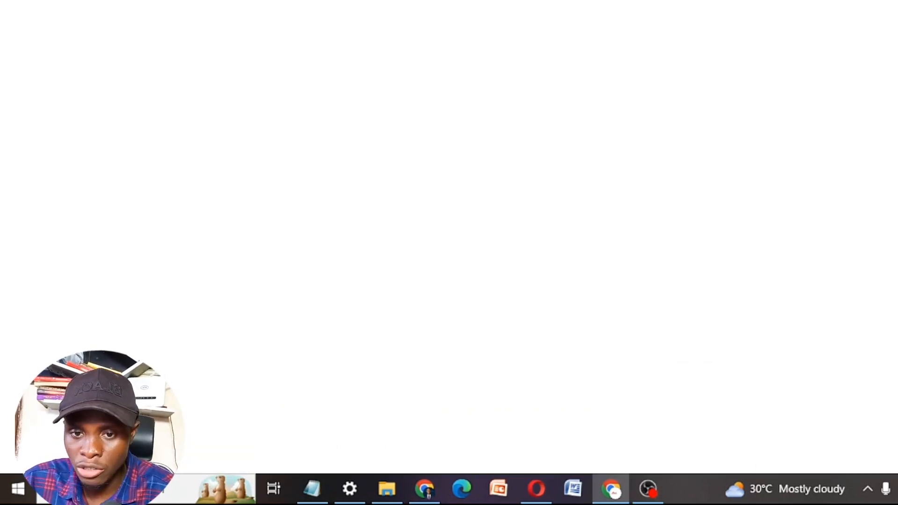
text(syst)
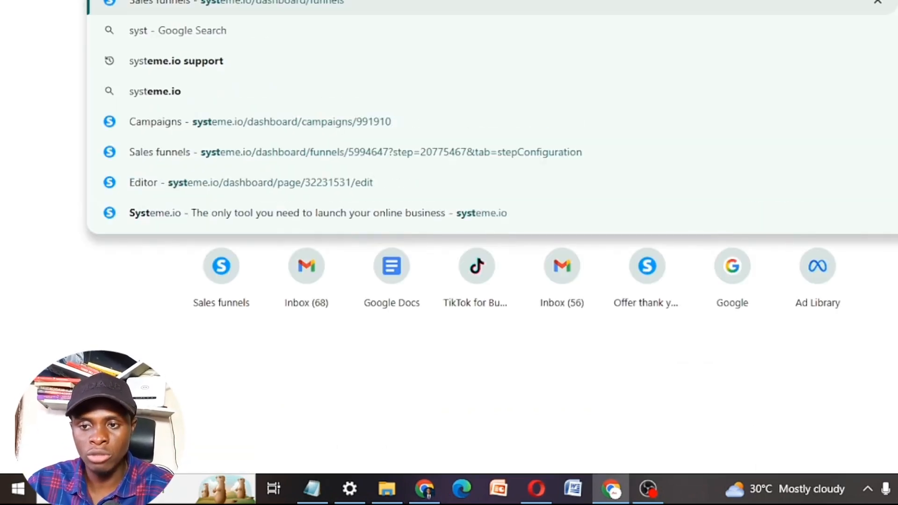
key(Right)
key(BackSpace)
key(BackSpace)
key(BackSpace)
key(BackSpace)
key(BackSpace)
key(BackSpace)
key(BackSpace)
key(BackSpace)
key(BackSpace)
key(BackSpace)
key(BackSpace)
key(BackSpace)
key(BackSpace)
key(BackSpace)
key(BackSpace)
key(BackSpace)
key(BackSpace)
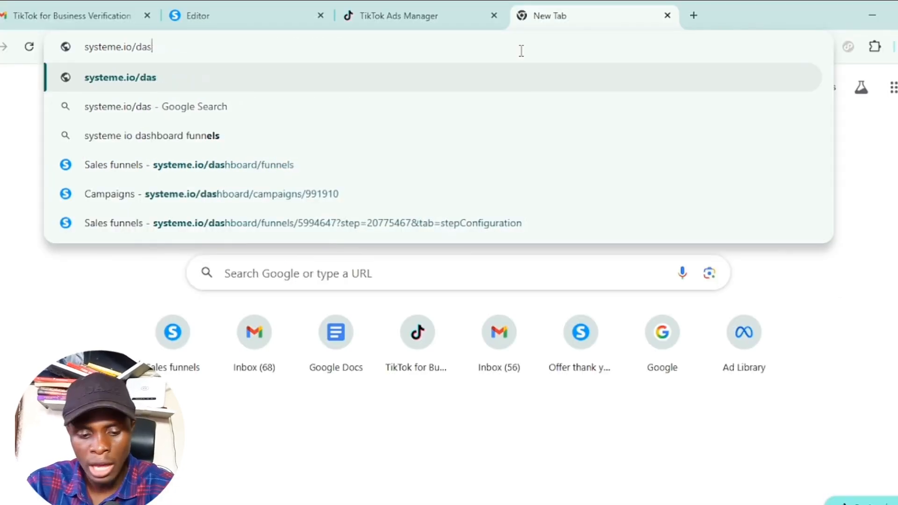
key(Return)
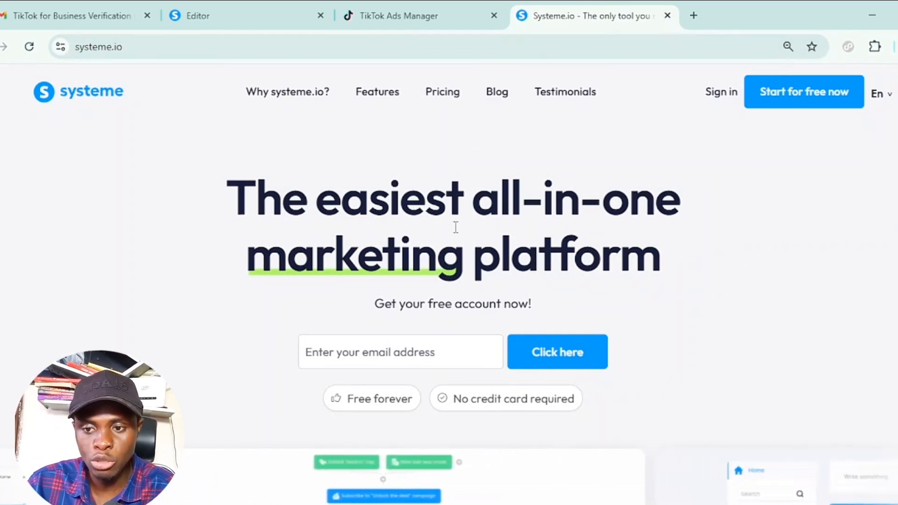
click(668, 17)
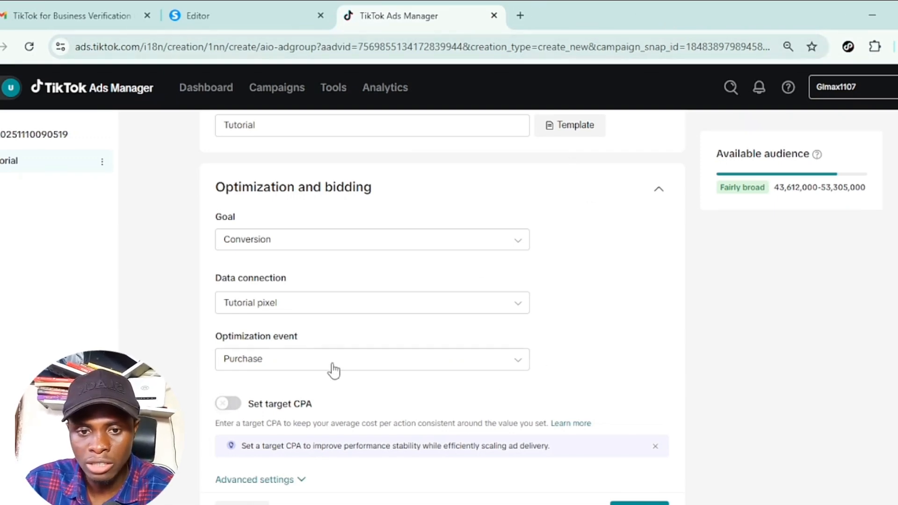
Set the ad group's daily budget to 5000 NGN.
scroll(475, 421, down, 2)
scroll(475, 421, down, 4)
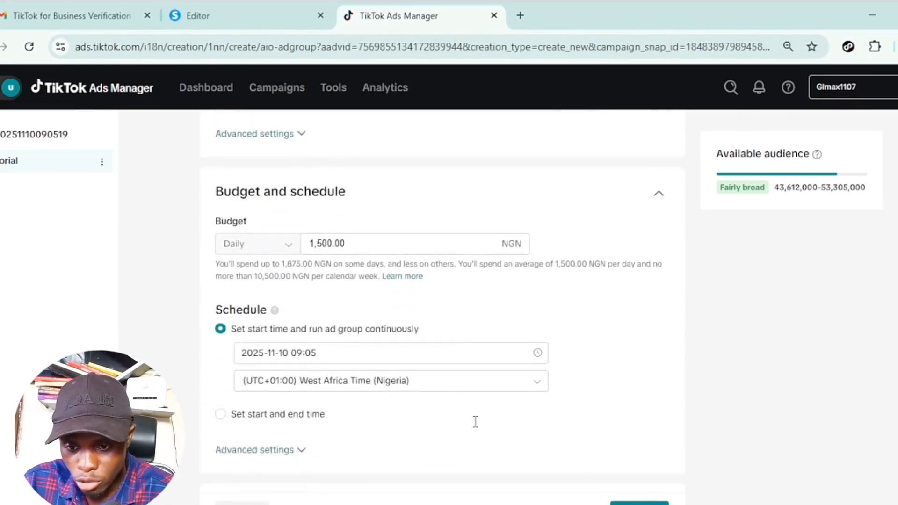
click(360, 233)
drag(359, 233, 254, 234)
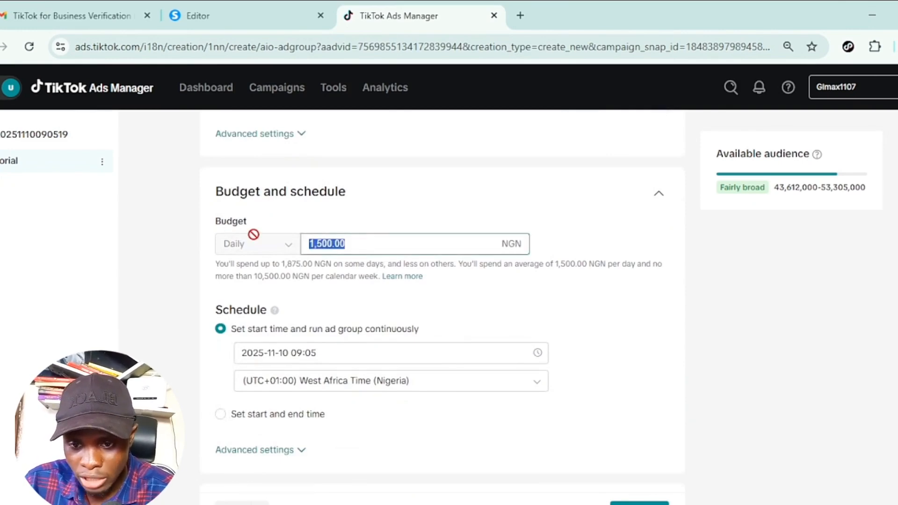
text(5000)
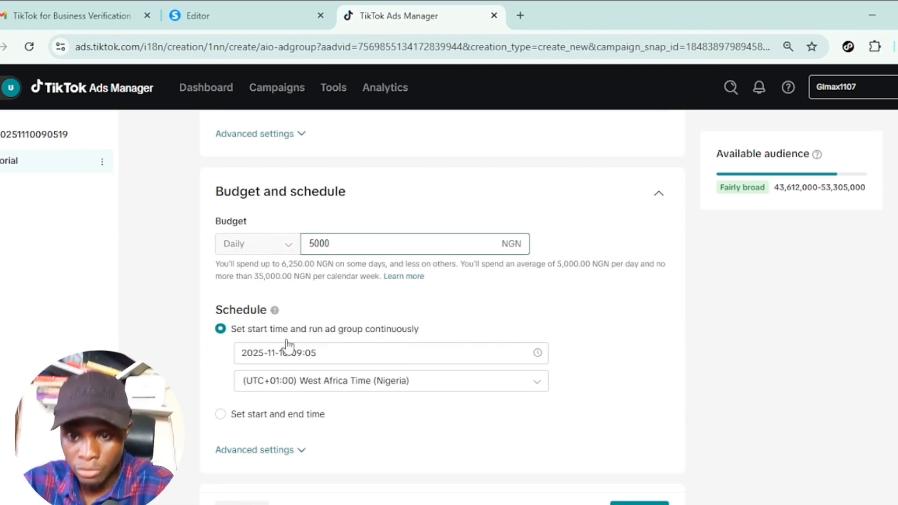
Set the ad group's continuous schedule to start on 2025-11-11 at 00:00.
scroll(462, 413, down, 1)
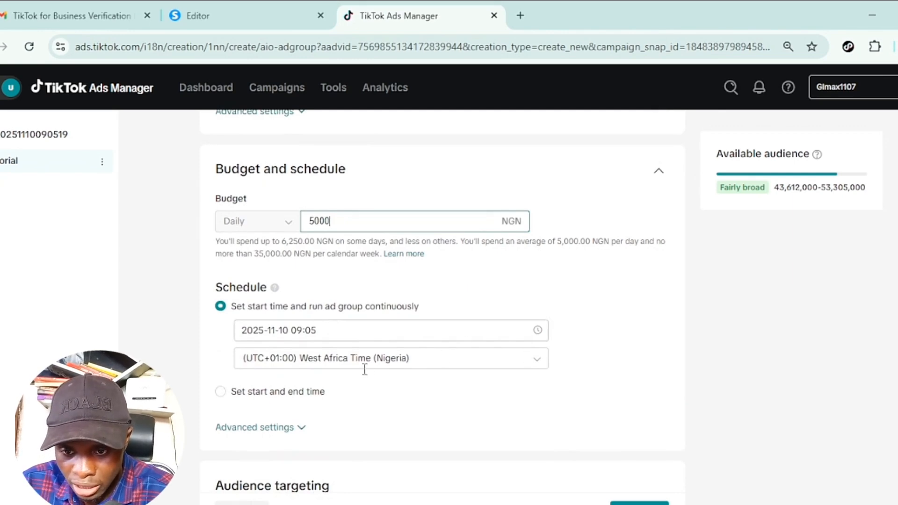
click(383, 331)
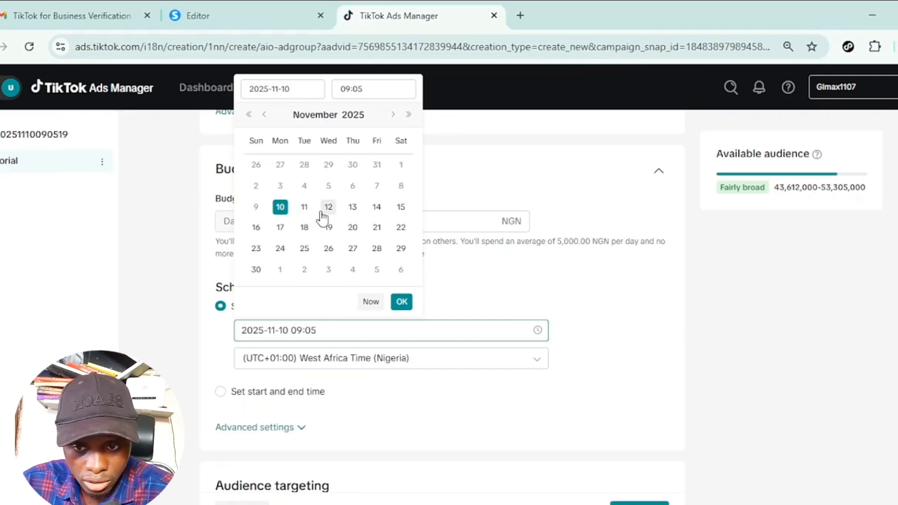
click(305, 209)
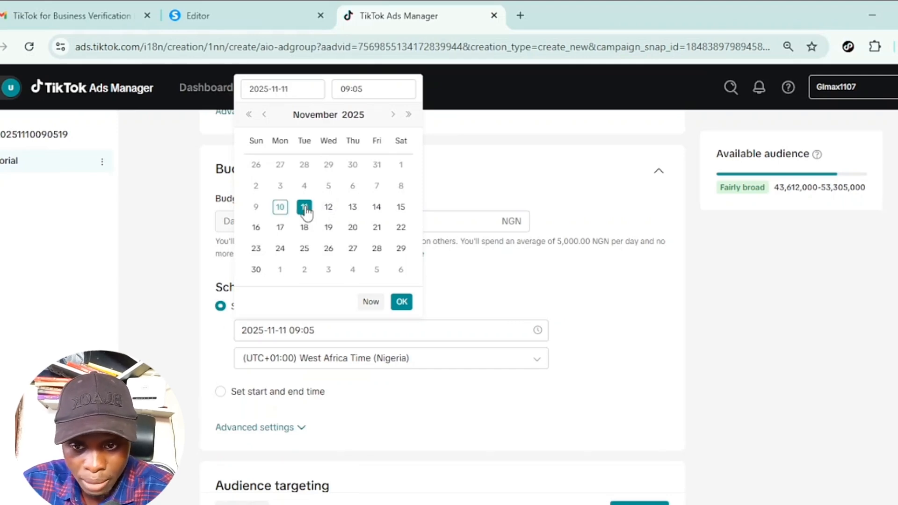
click(401, 302)
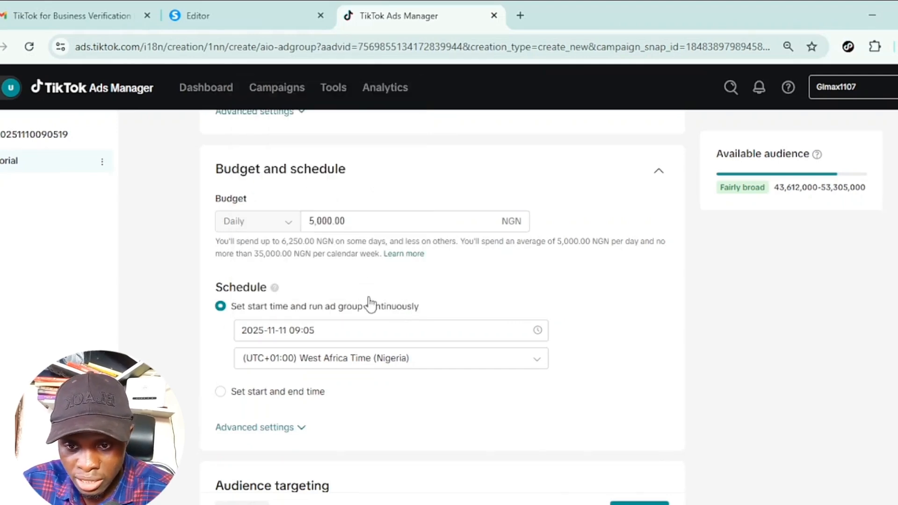
click(338, 329)
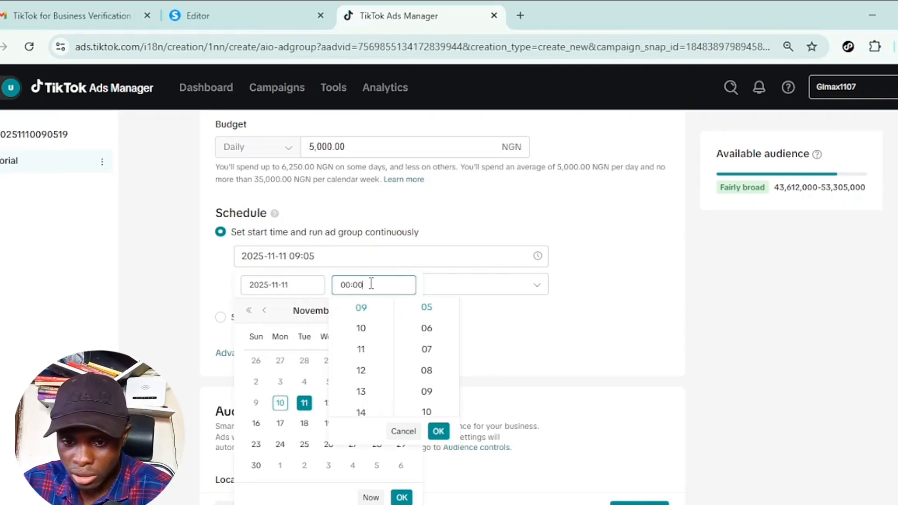
click(438, 431)
click(584, 349)
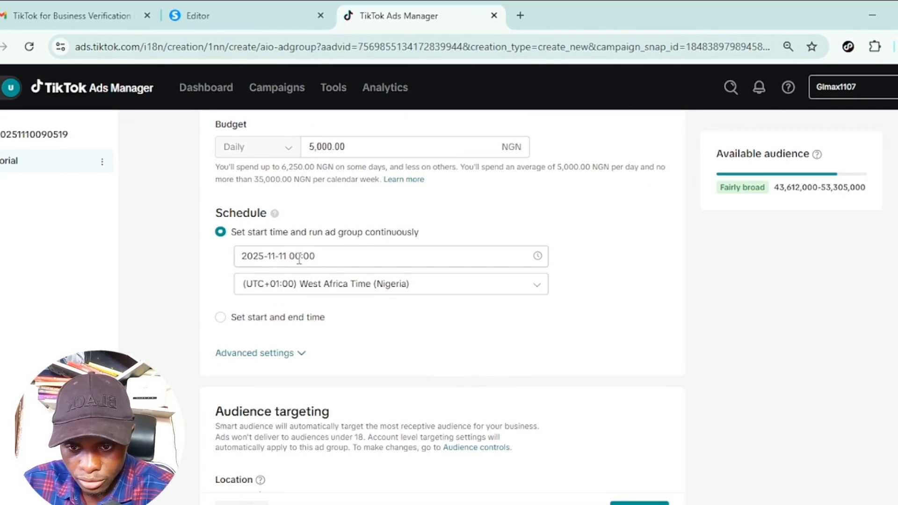
Open the target location for editing, keeping Nigeria, and turn on Audience targeting for the ad group.
scroll(428, 374, down, 3)
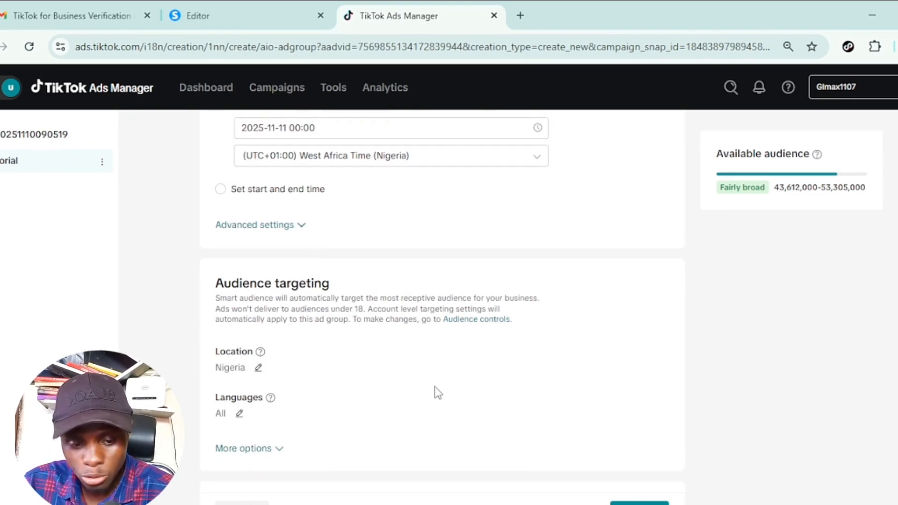
scroll(434, 387, down, 1)
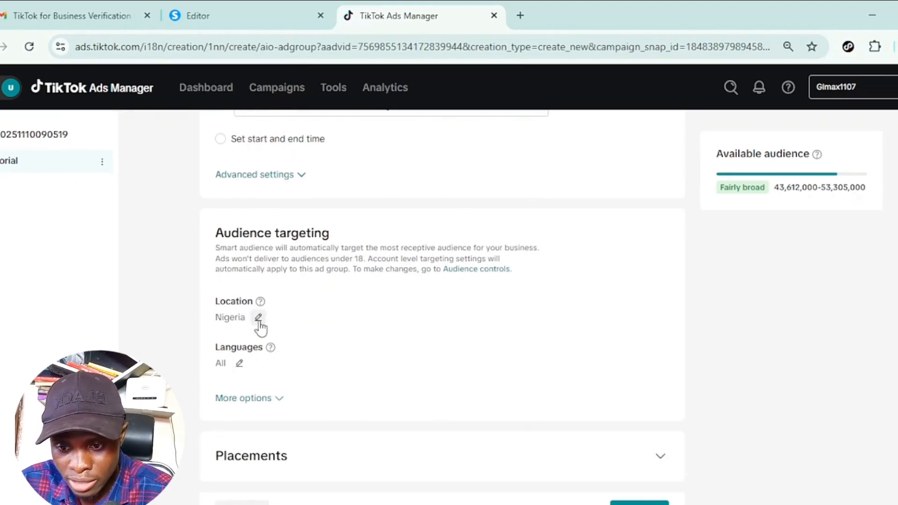
click(258, 319)
scroll(309, 279, down, 1)
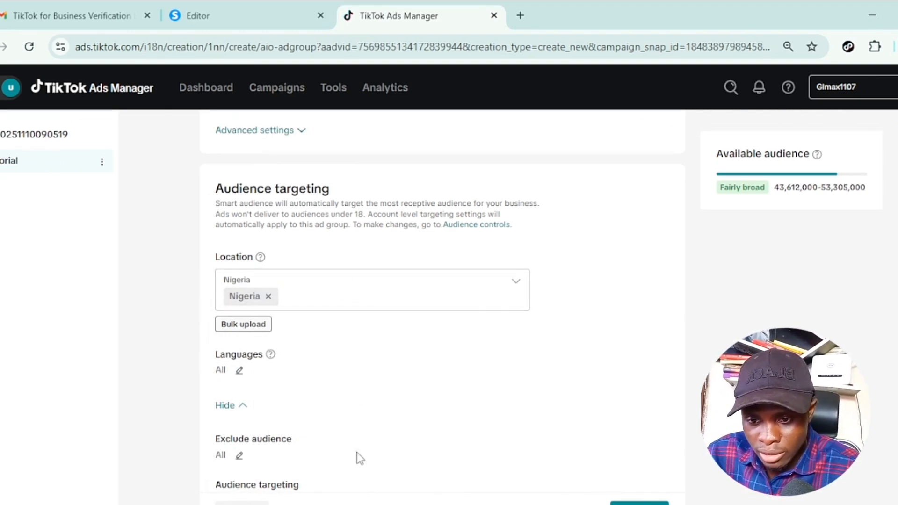
scroll(358, 453, down, 2)
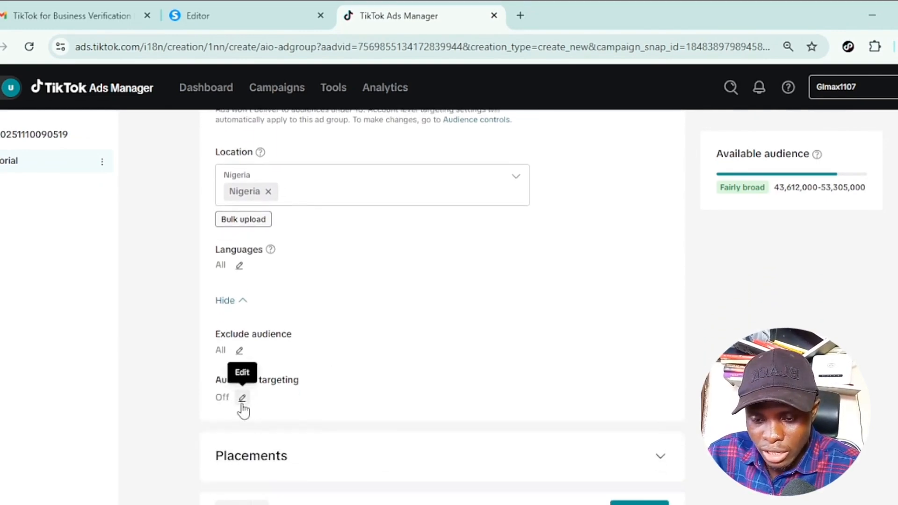
click(243, 398)
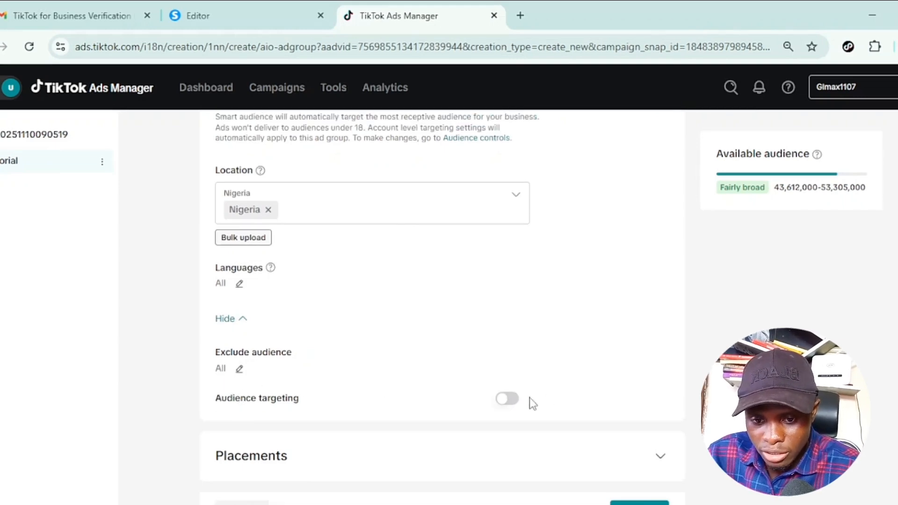
click(513, 402)
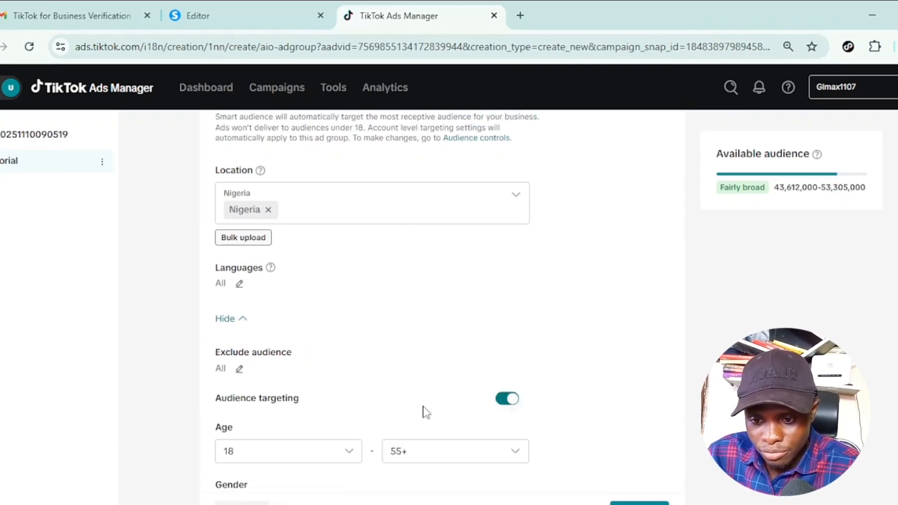
Try a minimum audience age of 25 and return it to 18.
scroll(423, 411, down, 3)
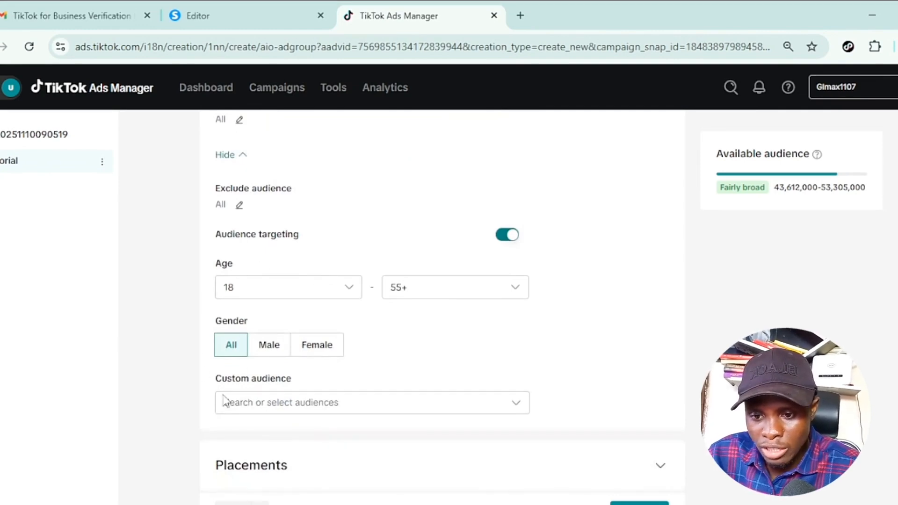
click(345, 298)
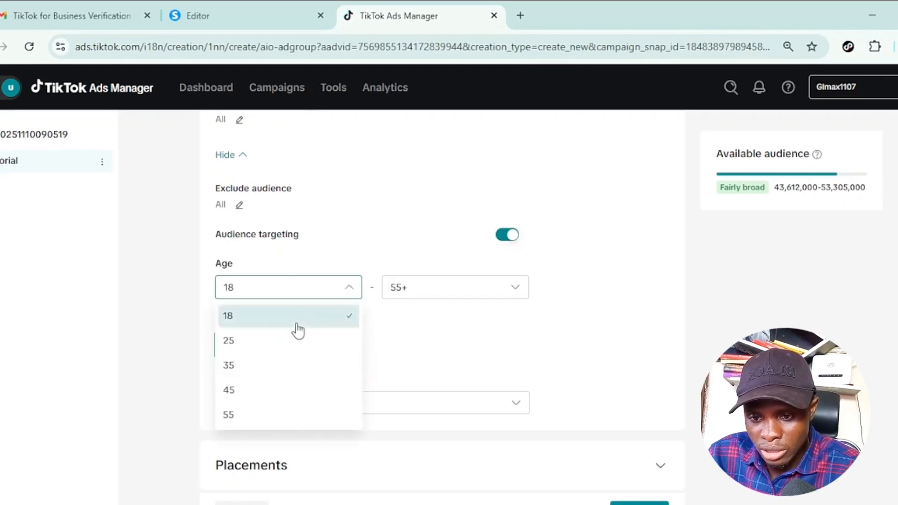
click(282, 342)
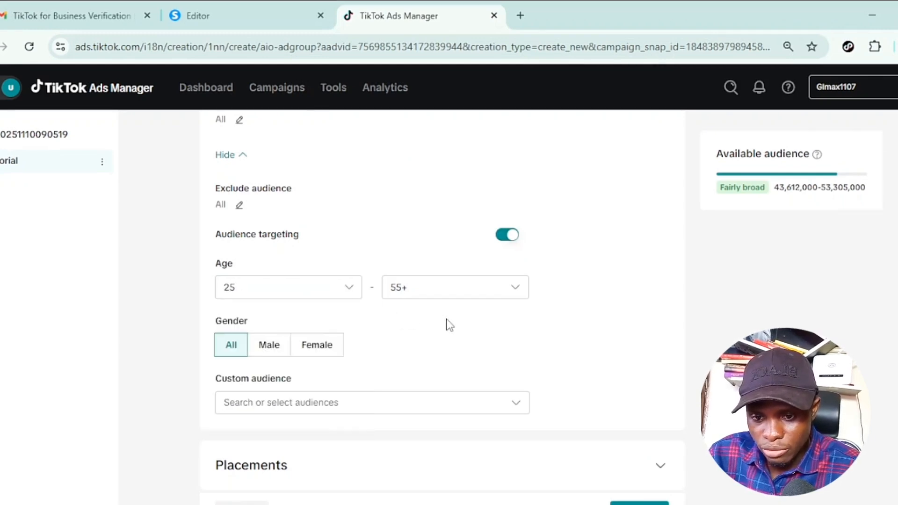
scroll(429, 427, down, 1)
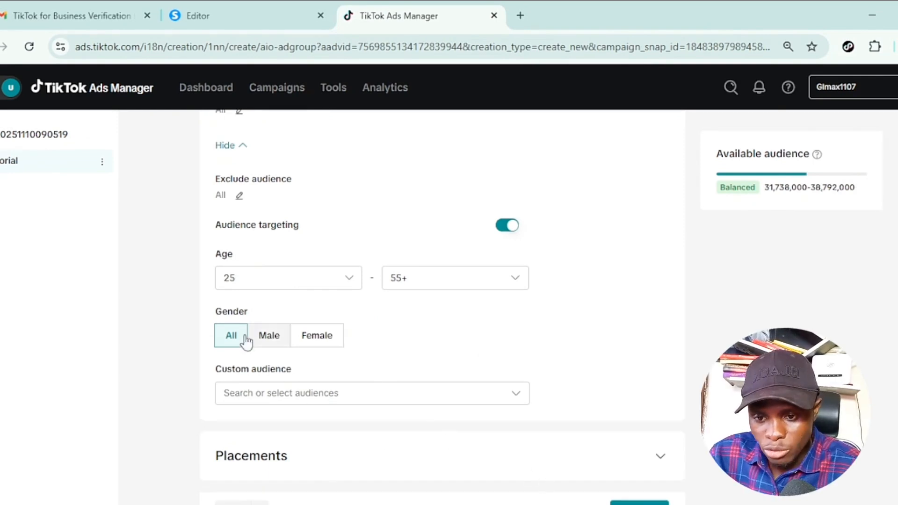
click(269, 285)
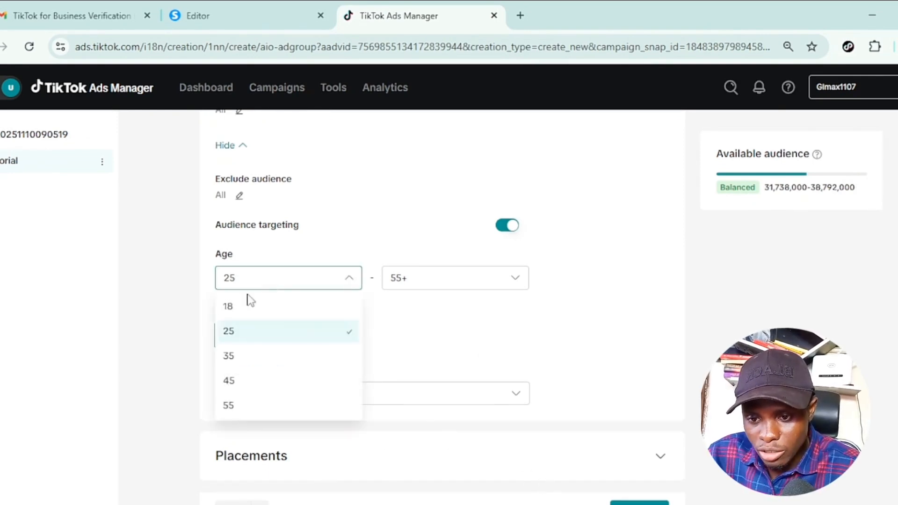
click(239, 310)
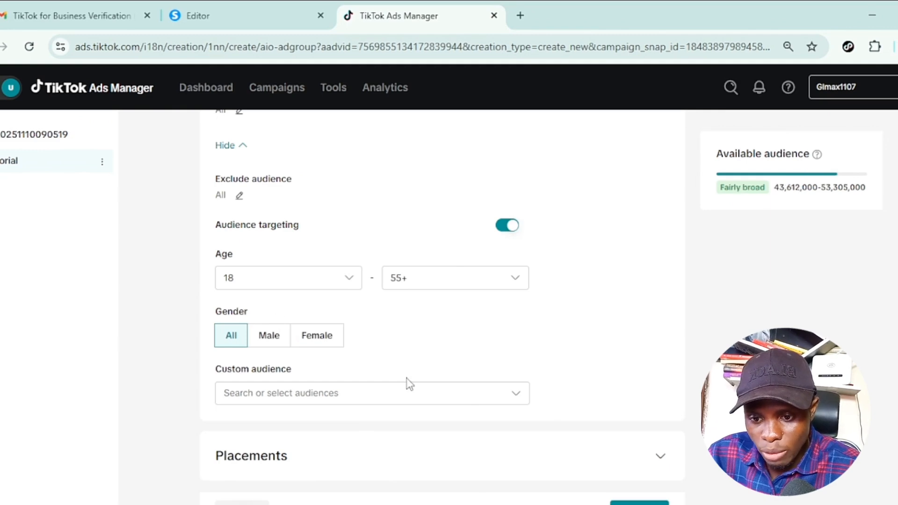
Review the ad group's settings from the name down to placements and continue to the ad creation page.
scroll(406, 378, up, 10)
scroll(406, 378, up, 2)
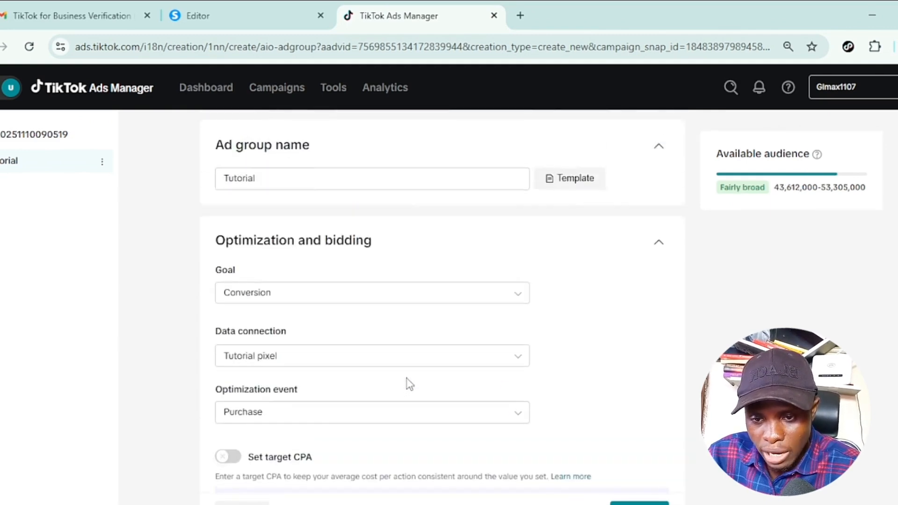
scroll(406, 378, down, 12)
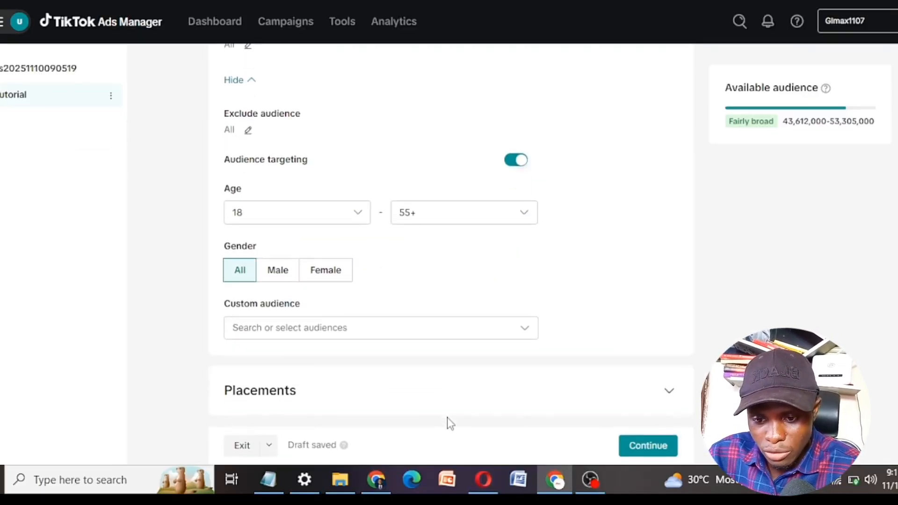
click(650, 447)
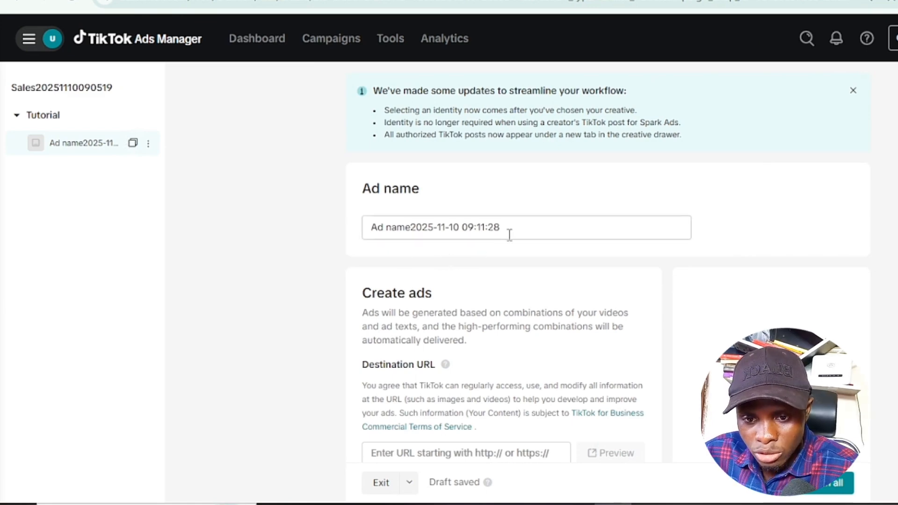
Rename the ad as video 1.
drag(510, 235, 319, 260)
text(V)
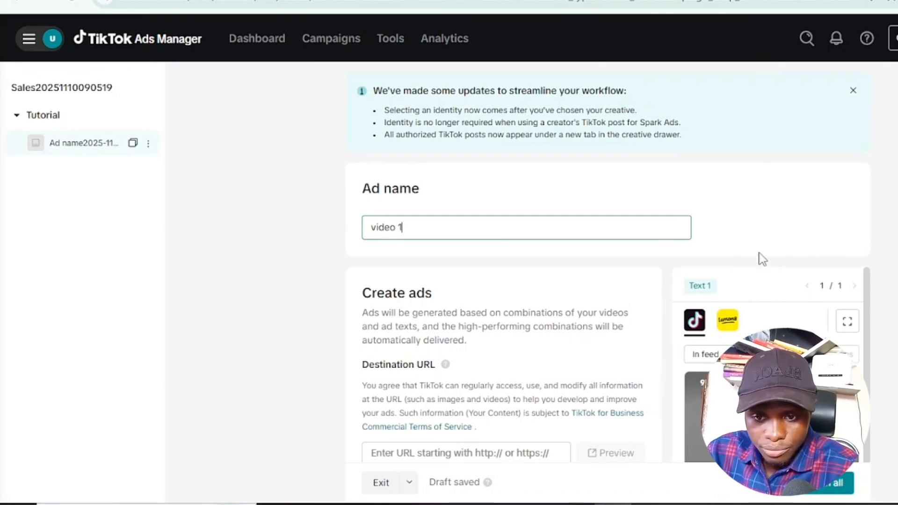
click(767, 211)
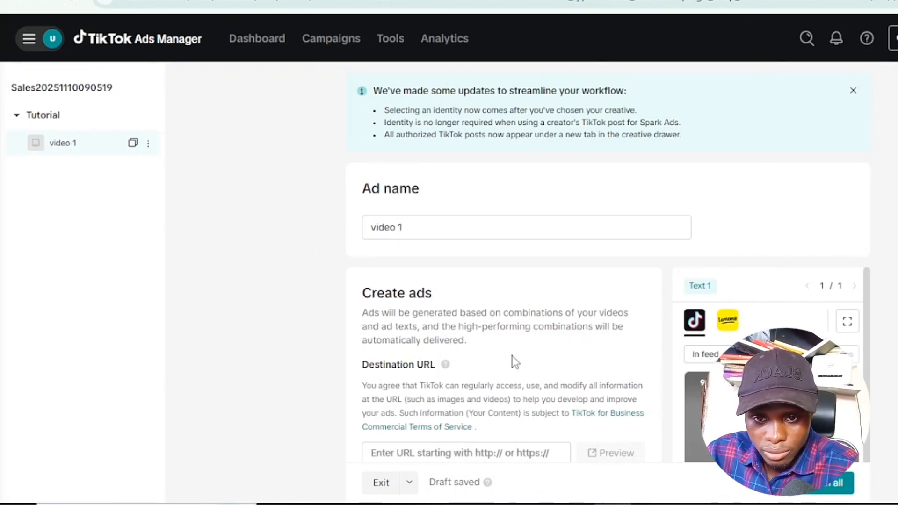
scroll(519, 361, down, 5)
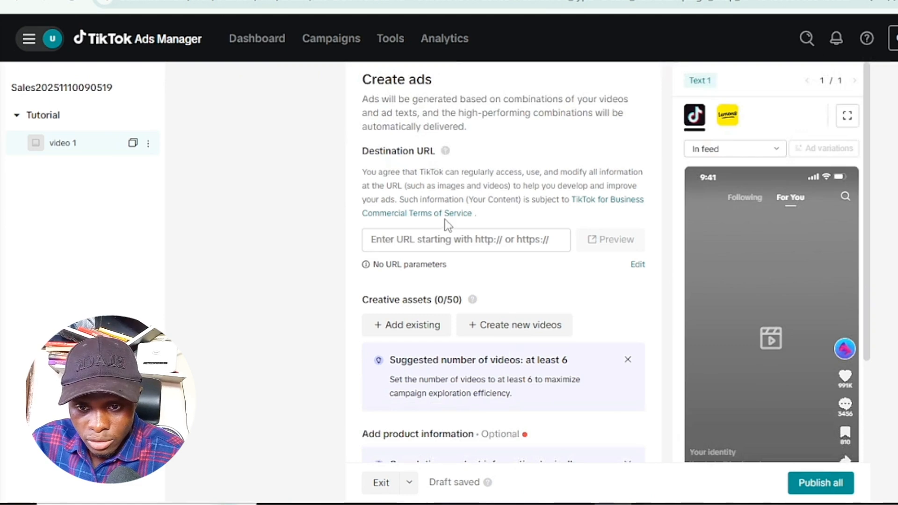
click(449, 240)
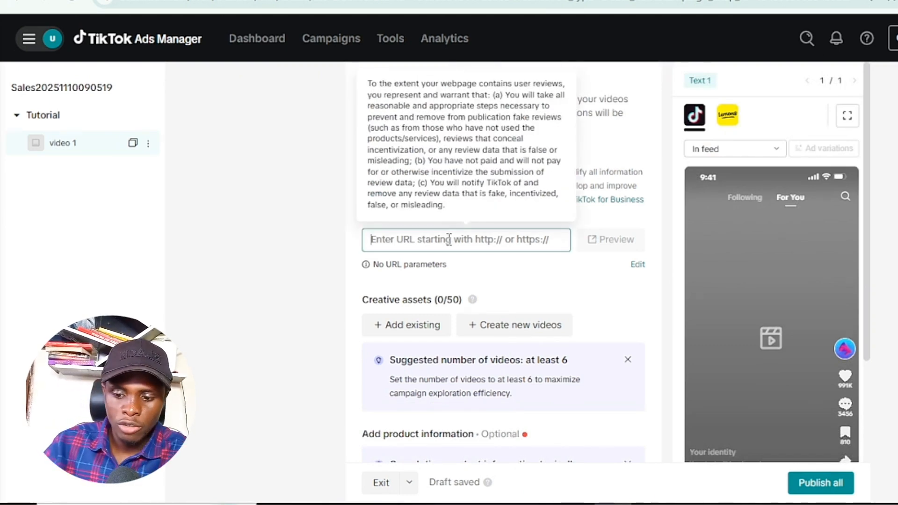
text(www.gimaxteam.com/vidoe)
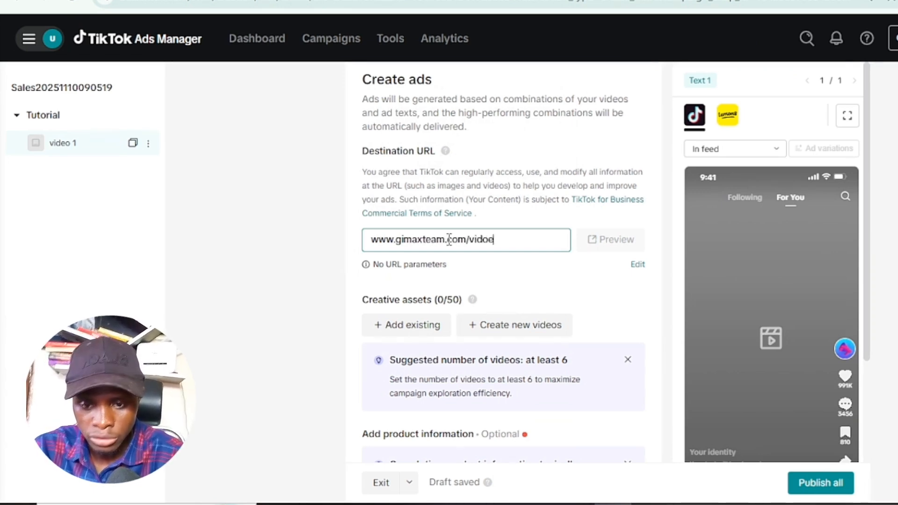
View the creative library and the upload requirements for videos and images, and return to the ad settings.
scroll(568, 307, down, 2)
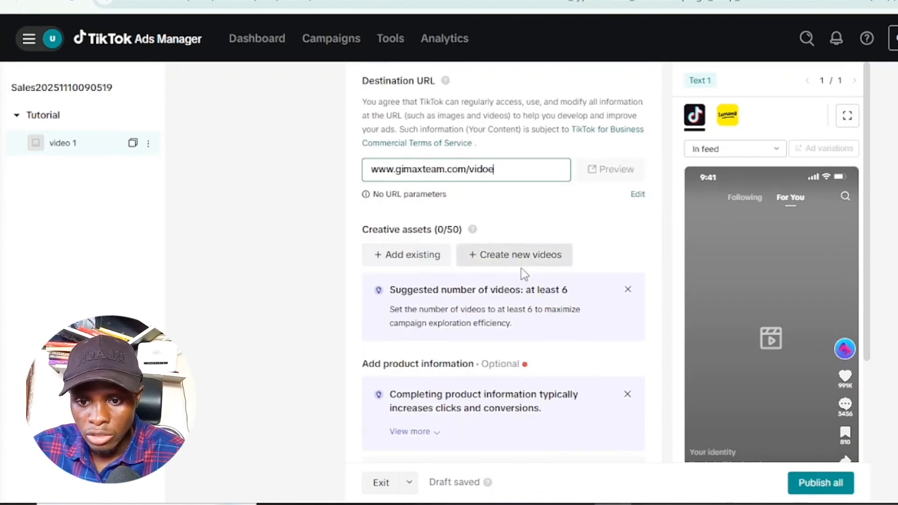
click(401, 260)
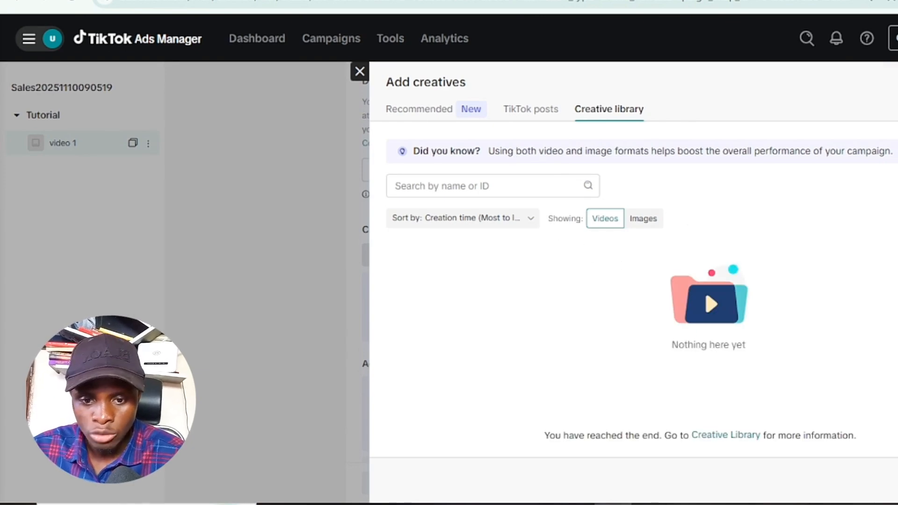
click(896, 186)
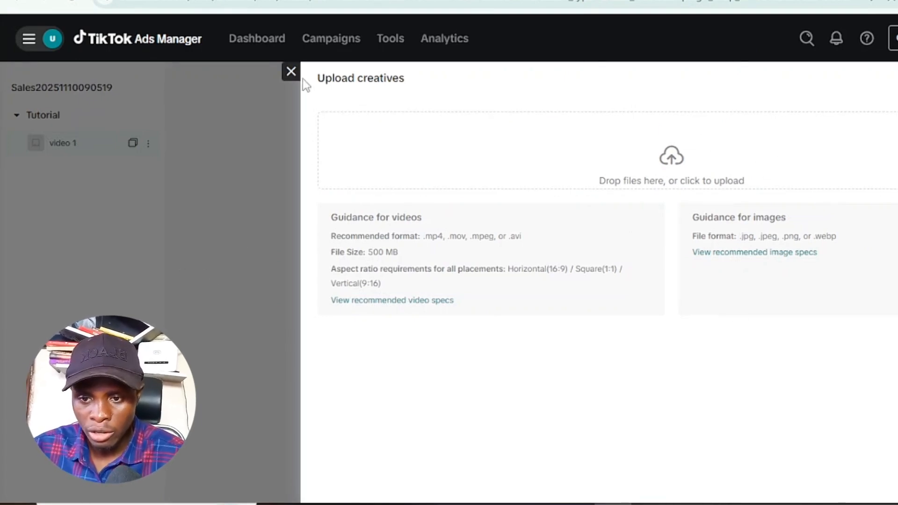
click(291, 71)
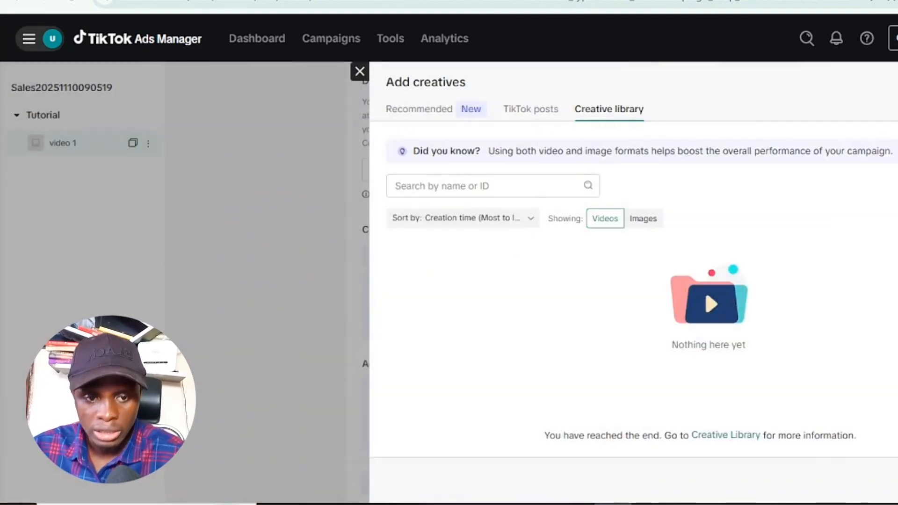
click(282, 266)
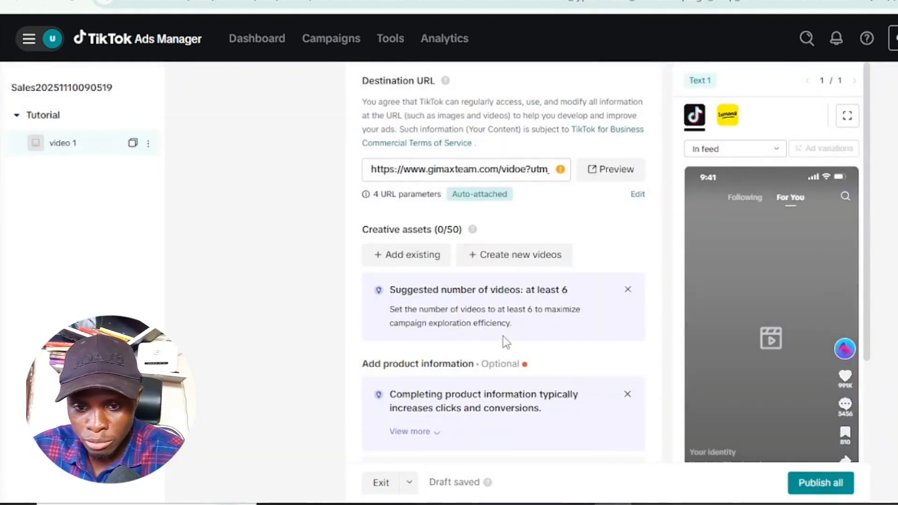
Enter SH as the product name in the ad's optional product information.
scroll(504, 335, down, 5)
click(446, 289)
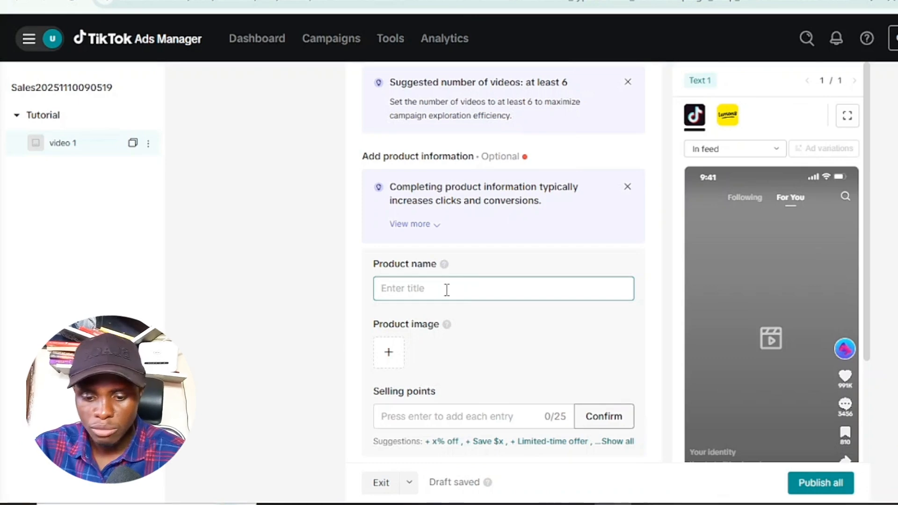
text(SH)
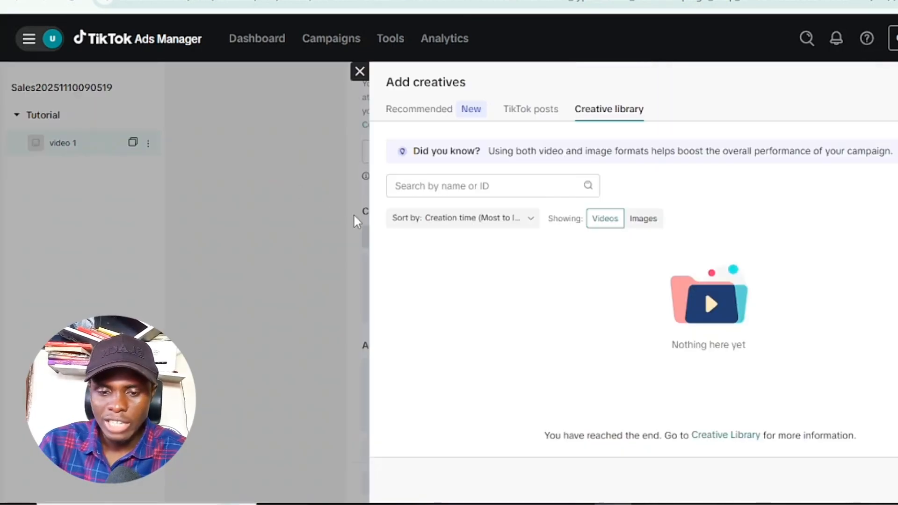
Add the existing 720x1280 image from the creative library to the ad's creative assets and save the selection.
click(341, 217)
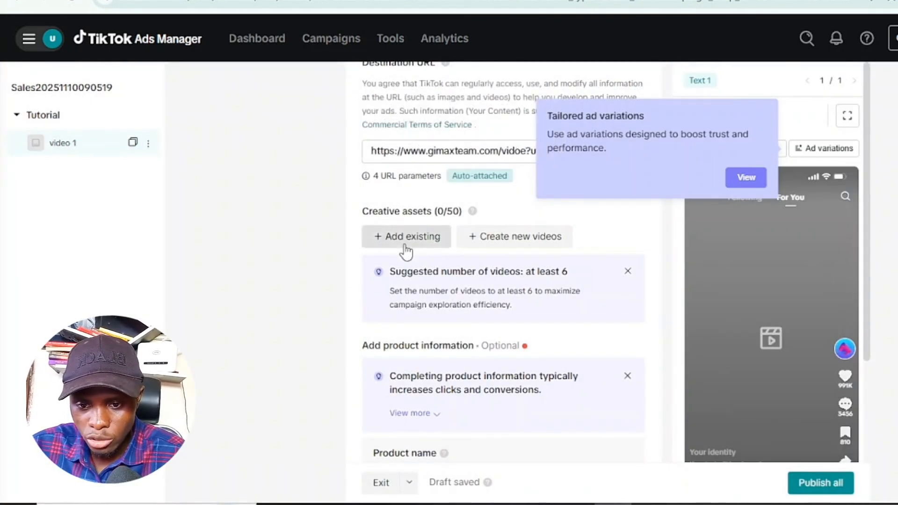
click(405, 245)
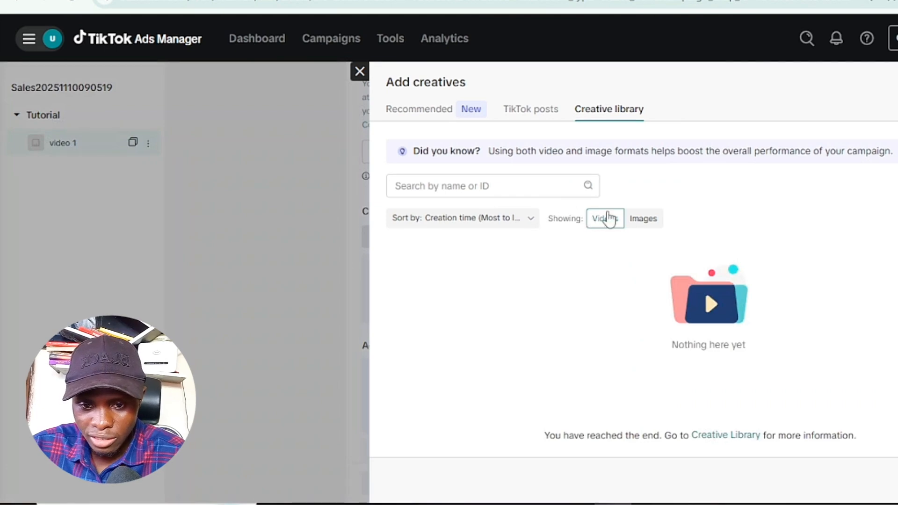
click(650, 220)
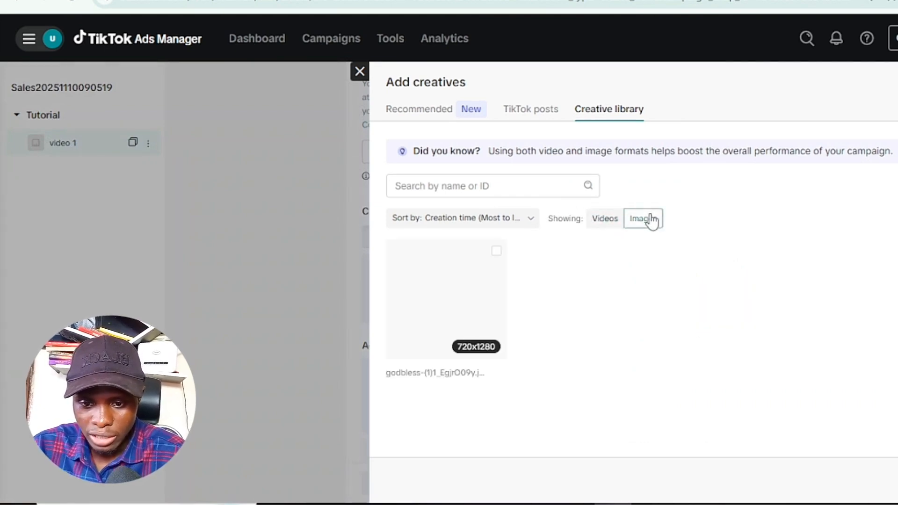
click(820, 189)
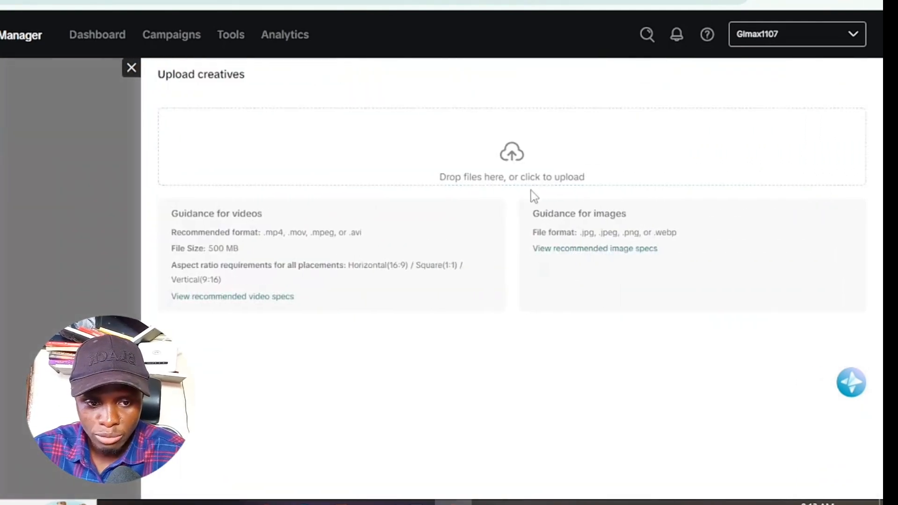
click(131, 68)
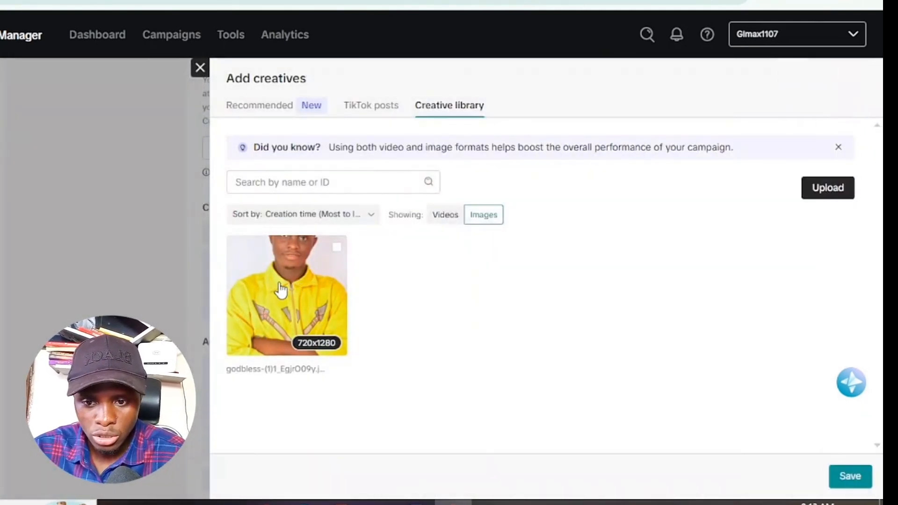
click(338, 248)
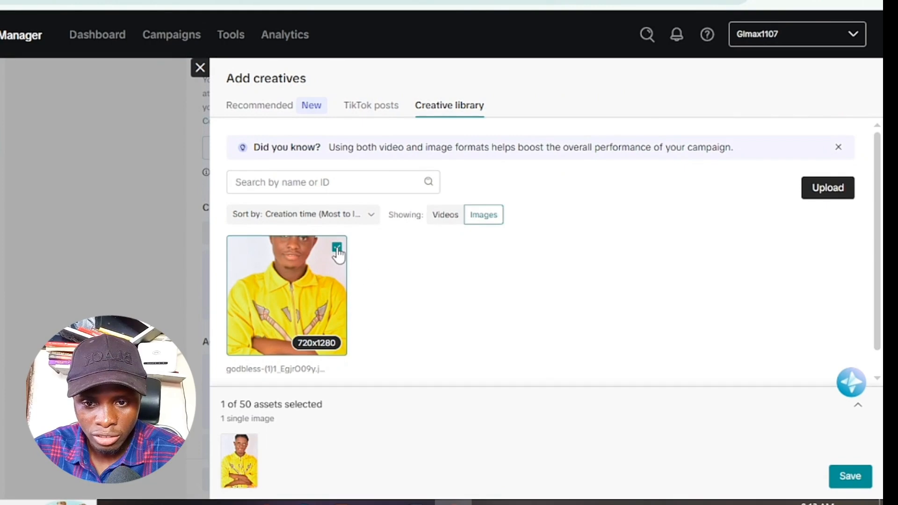
click(858, 477)
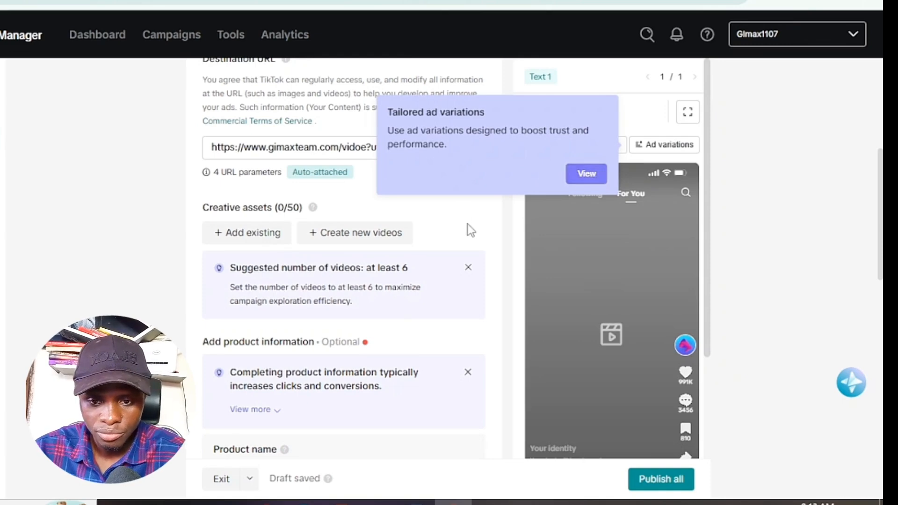
mouse_move(568, 372)
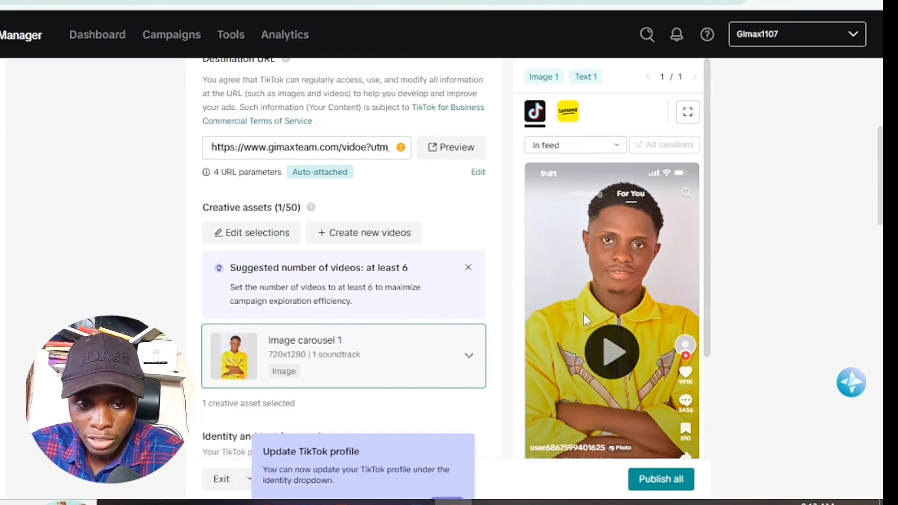
Search the ad's identity options for an account by name and view the linked TikTok account.
scroll(490, 344, down, 1)
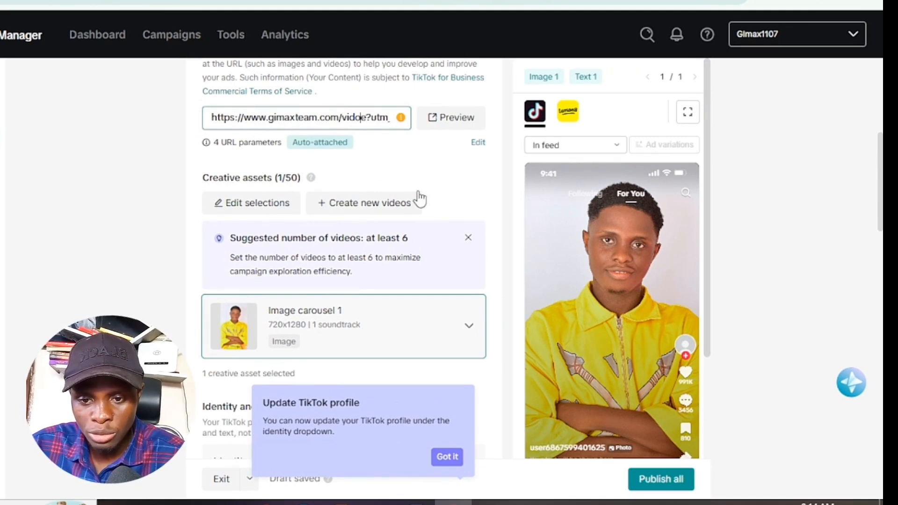
scroll(476, 265, down, 5)
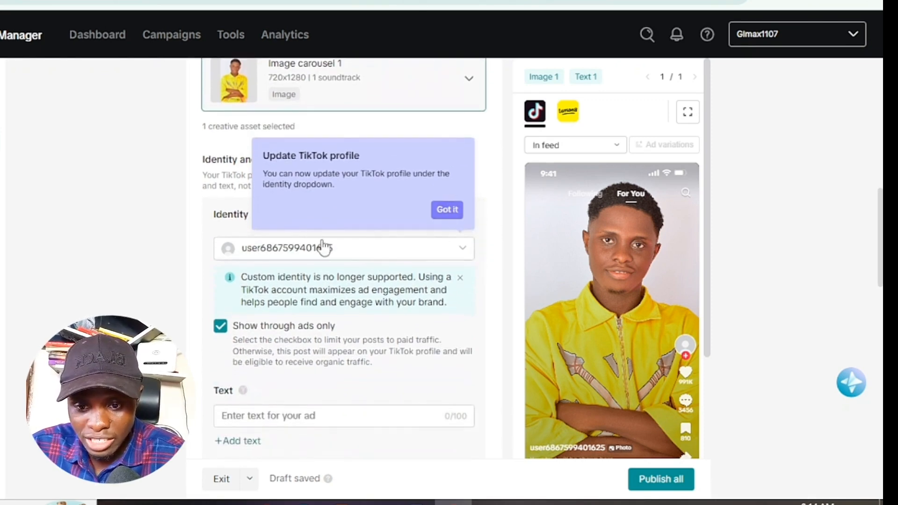
click(336, 249)
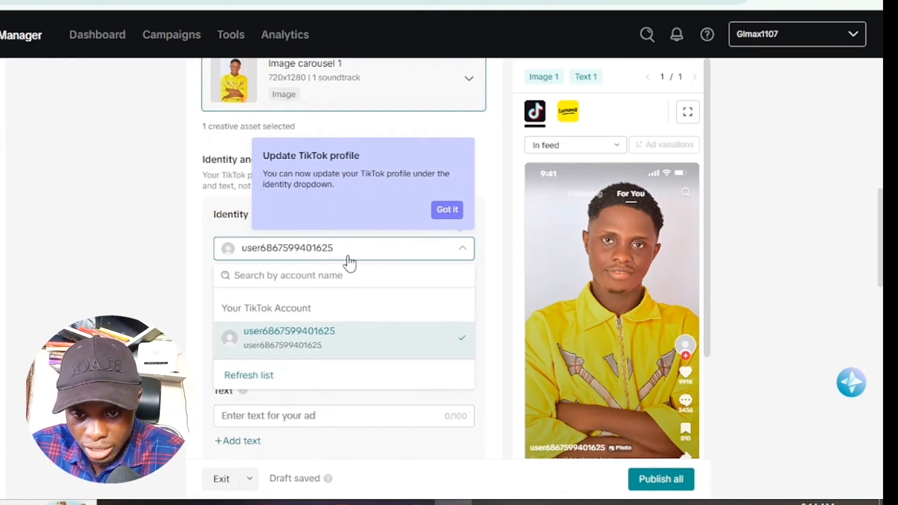
click(299, 286)
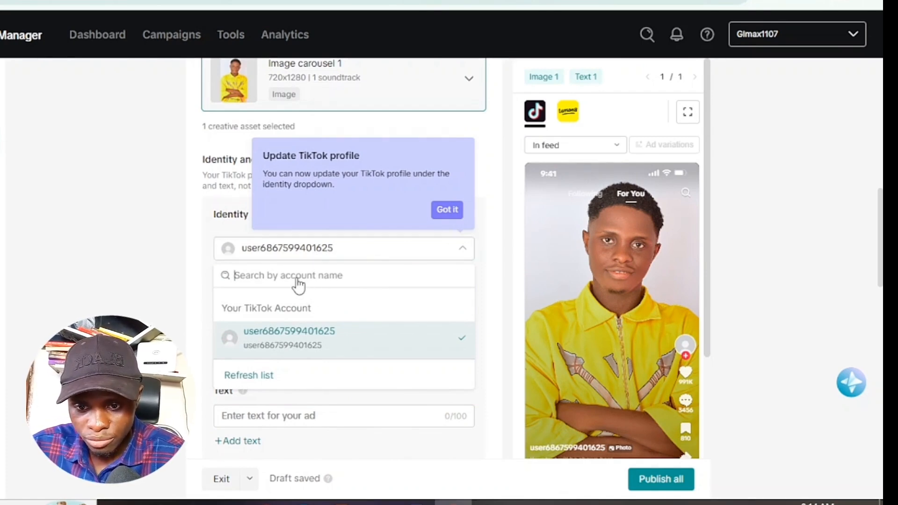
text(godbless)
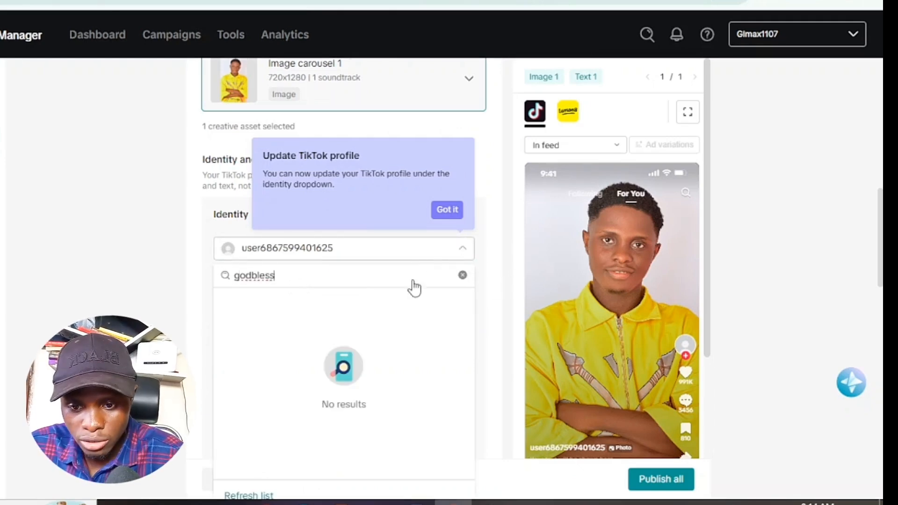
click(510, 271)
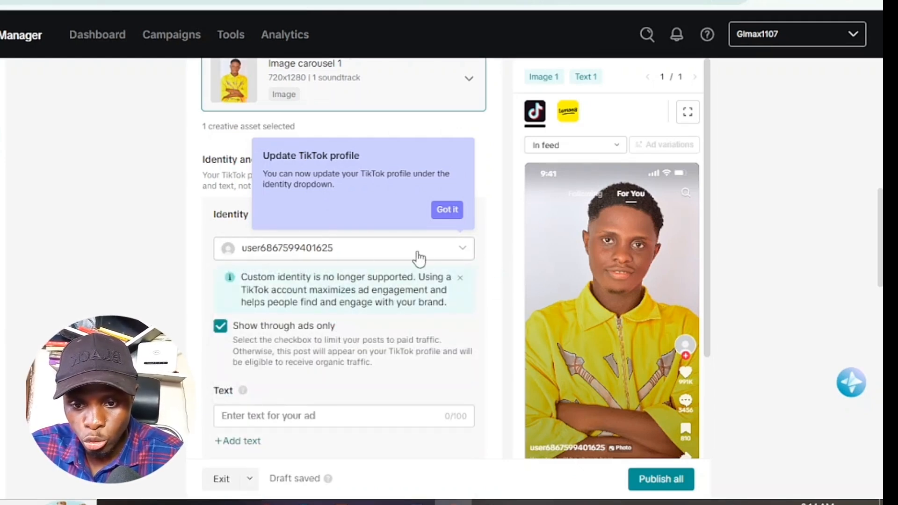
click(465, 249)
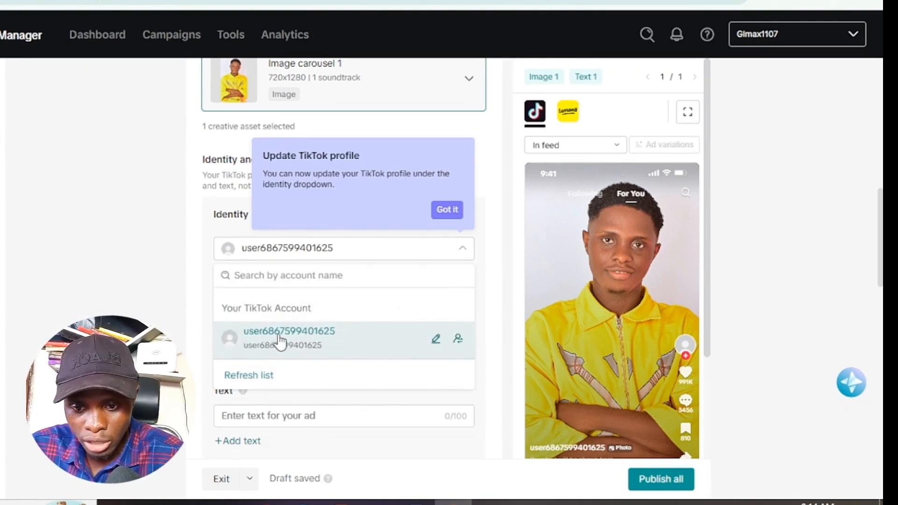
click(174, 342)
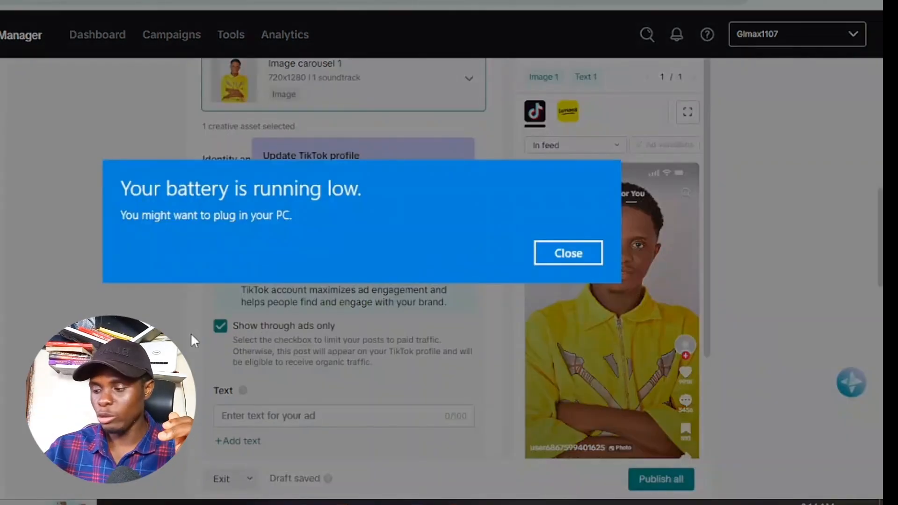
click(594, 261)
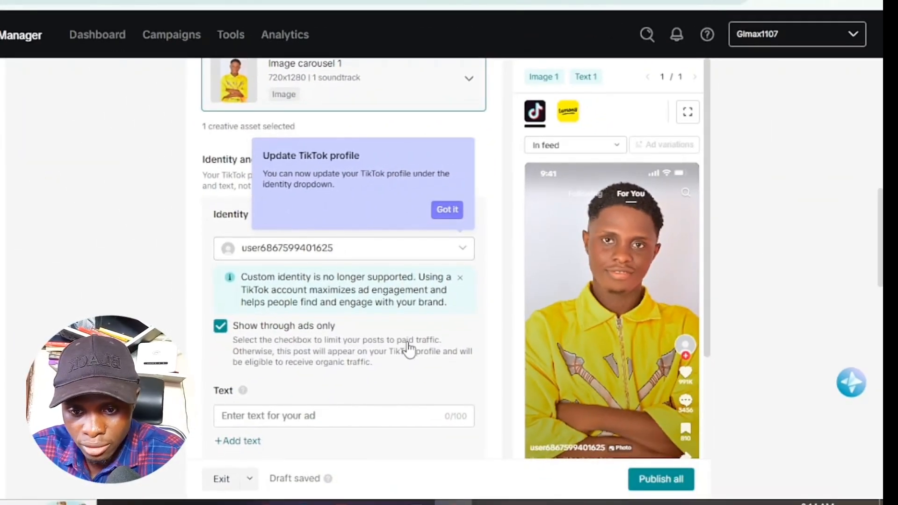
Copy the product information tip "Completing product information typically increases clicks and conversions." into the ad's text.
scroll(407, 347, down, 3)
click(304, 280)
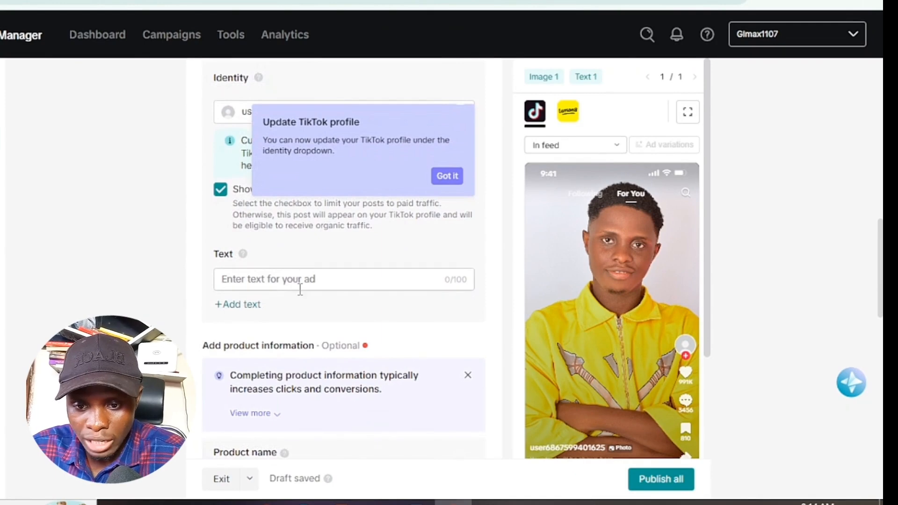
click(335, 391)
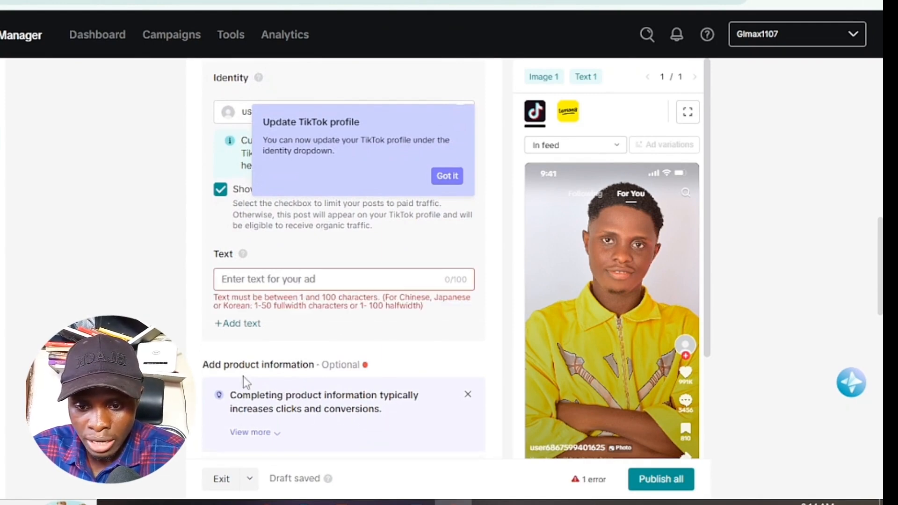
drag(231, 395, 411, 411)
key(ctrl+c)
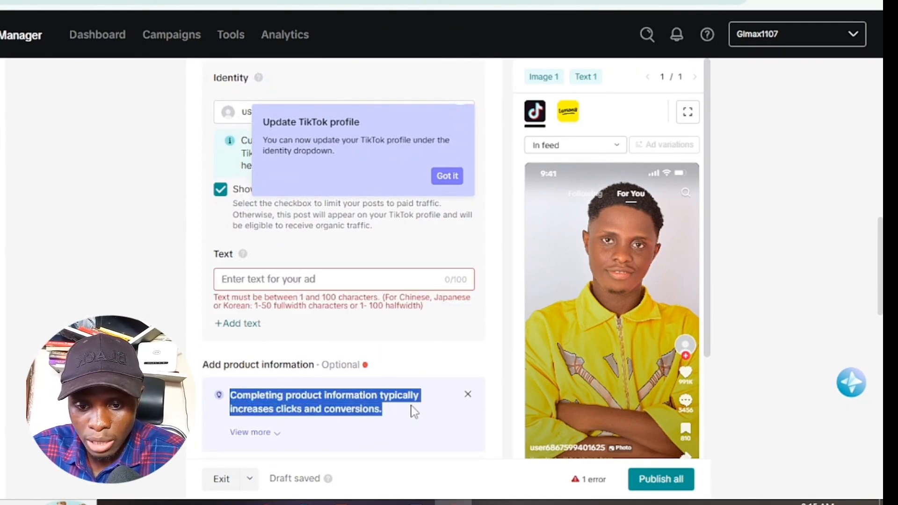
click(313, 279)
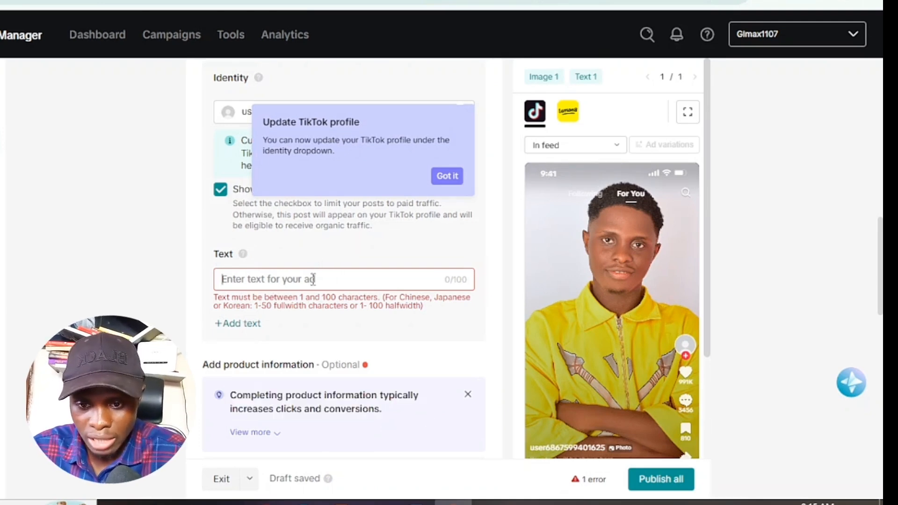
key(ctrl+v)
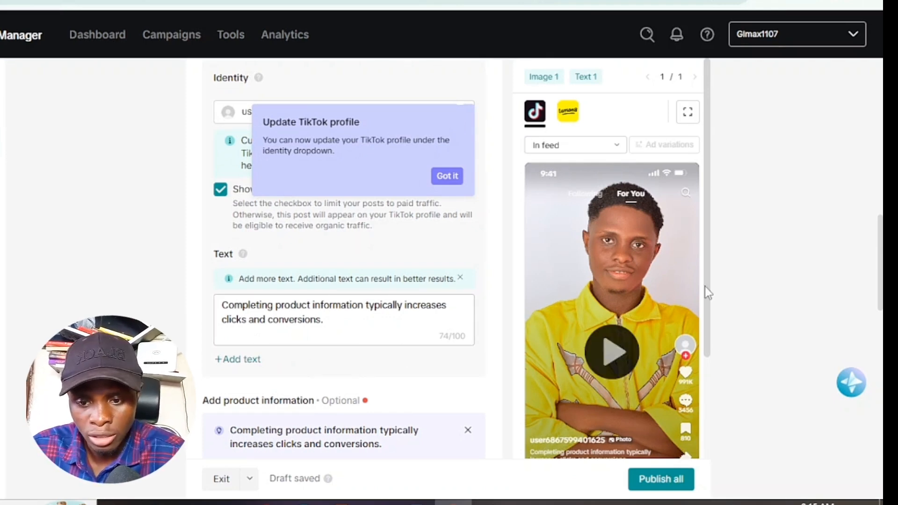
Review the ad's product information, promo code, call to action and automatic enhancement settings, and exit the draft without publishing.
scroll(756, 321, down, 7)
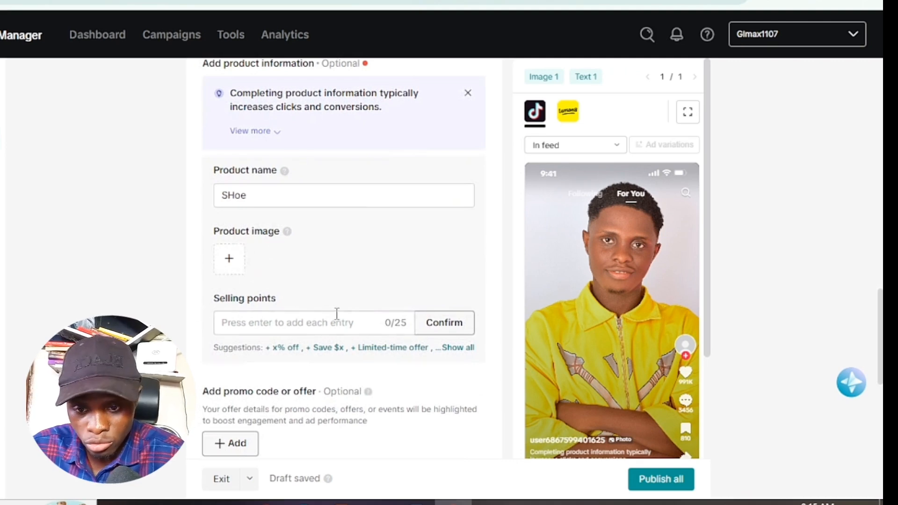
scroll(311, 391, down, 5)
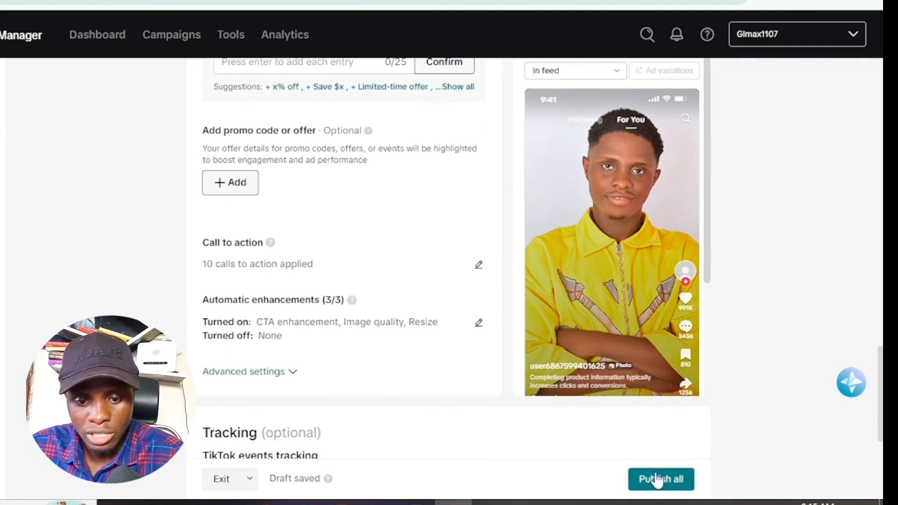
click(113, 40)
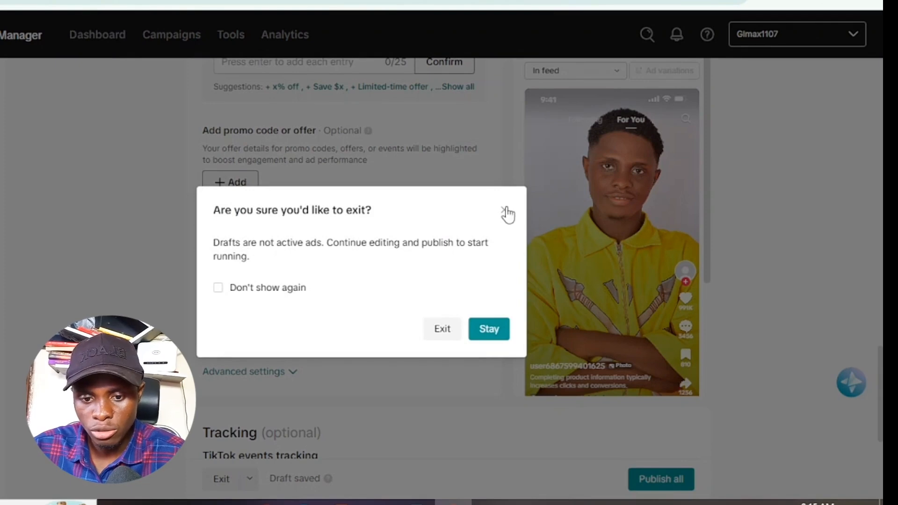
click(436, 333)
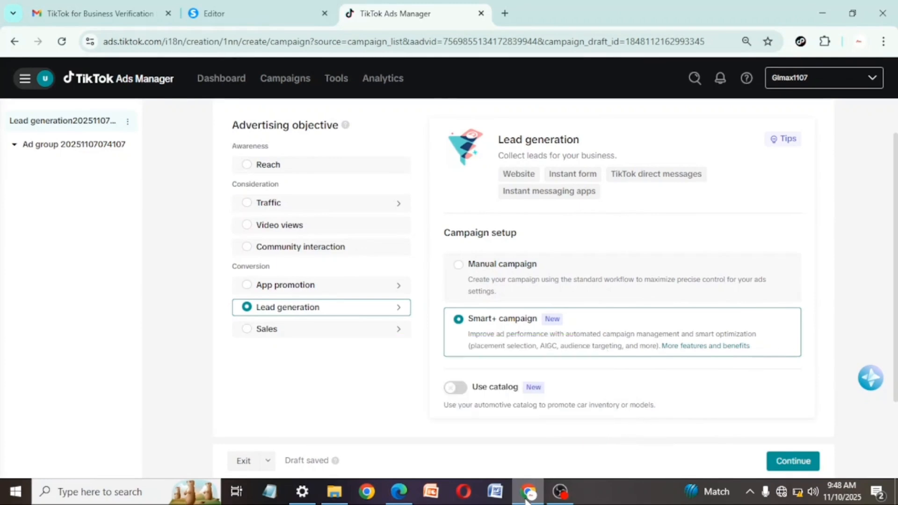
Try to continue with the Lead generation objective and the Smart+ campaign setup.
click(783, 495)
click(202, 351)
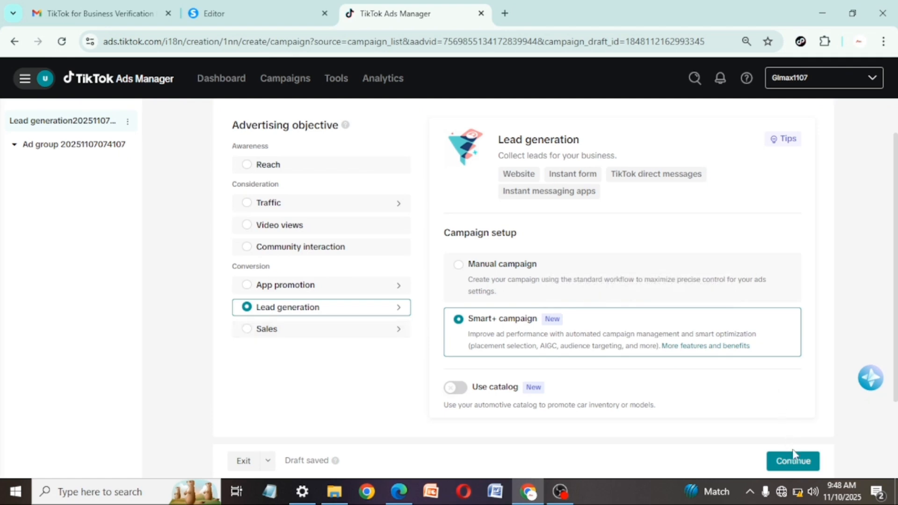
click(798, 463)
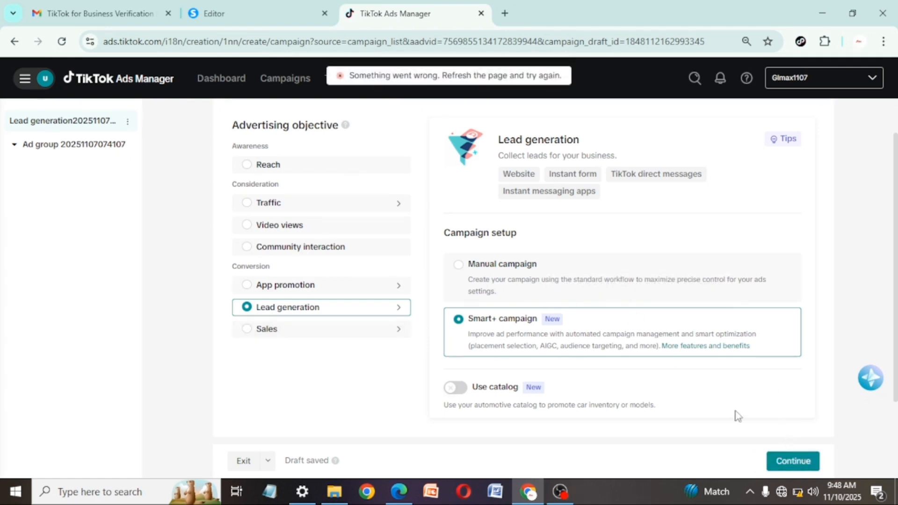
Connect the computer to the TECNO CAMON 19 Pro Wi-Fi network.
click(781, 491)
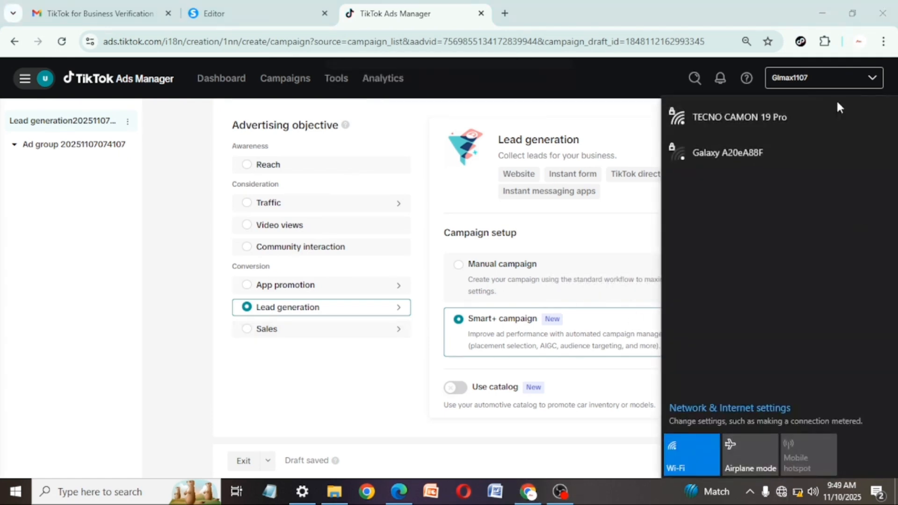
click(792, 118)
click(829, 178)
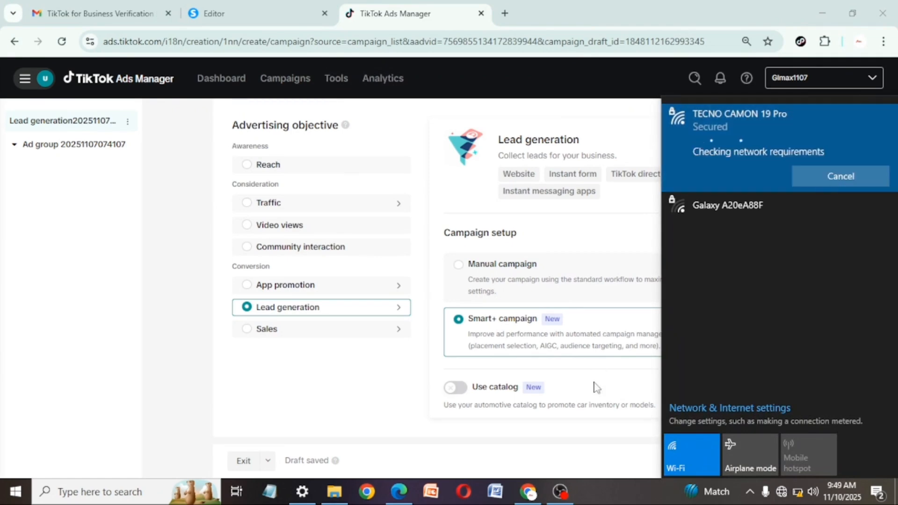
click(595, 403)
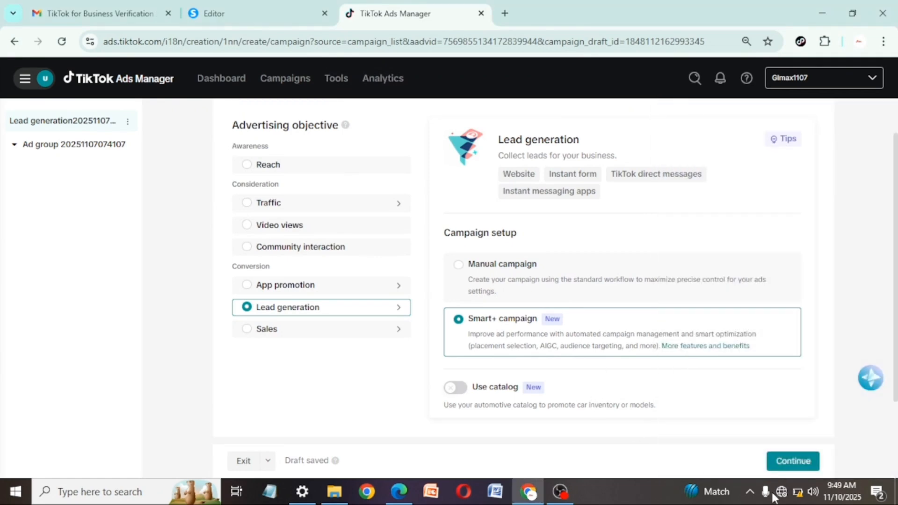
Try again to continue with the lead generation campaign and check the Wi-Fi connection status.
click(800, 463)
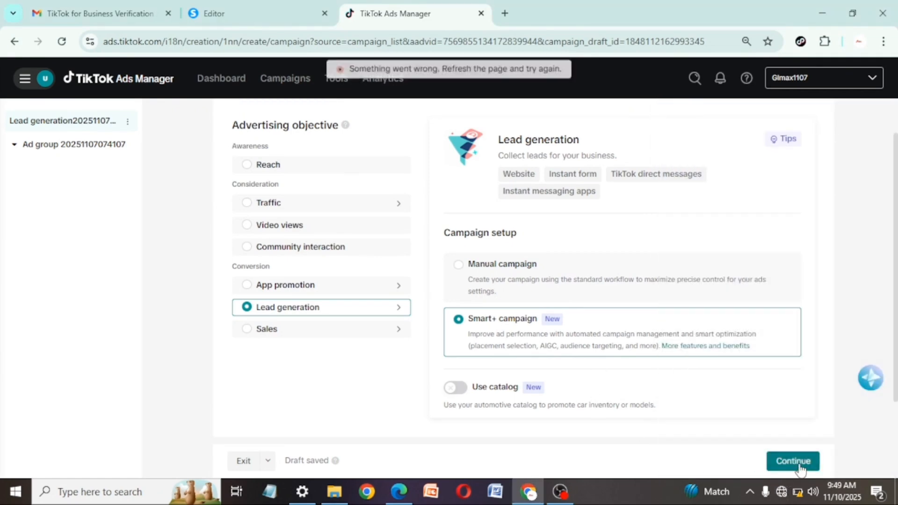
click(782, 493)
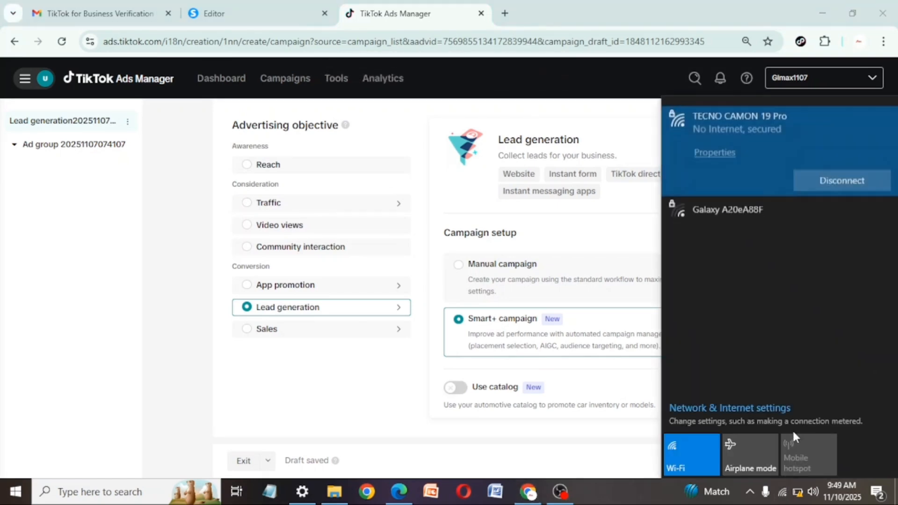
click(286, 403)
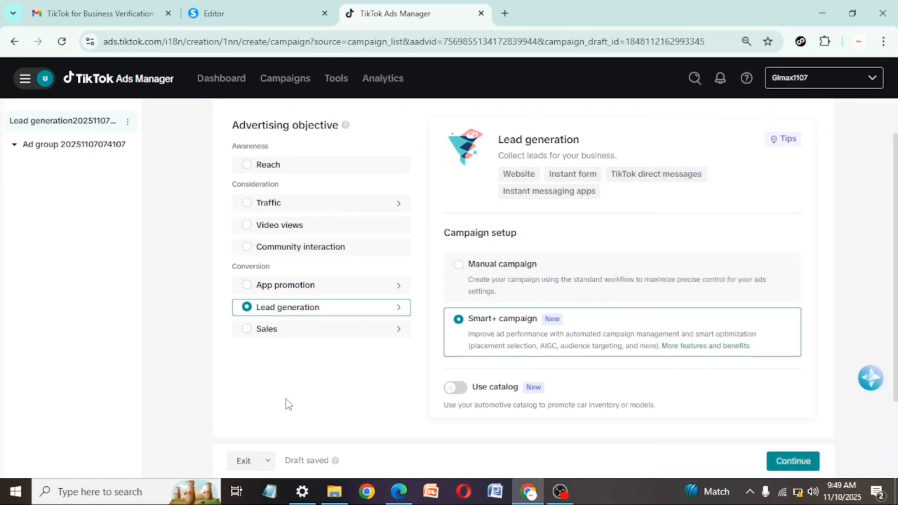